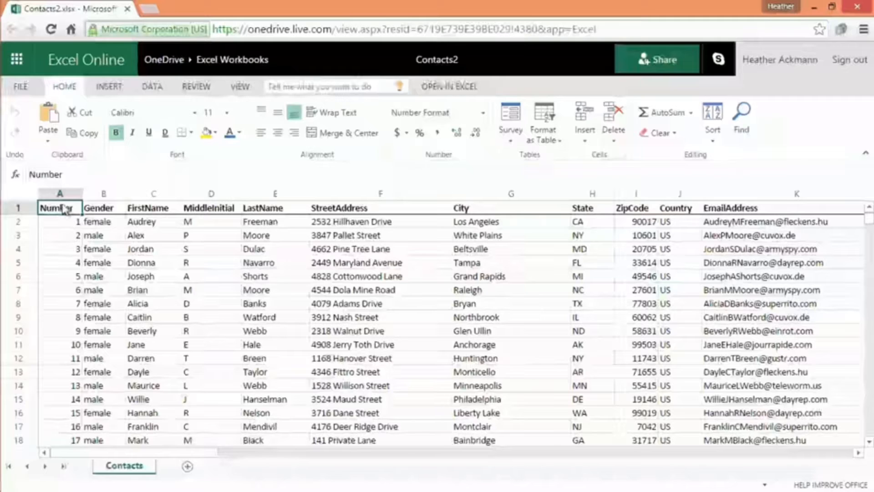
# Select individual cells in the LastName column of the contacts list and move the selection up to its header in E1.
pyautogui.click(271, 304)
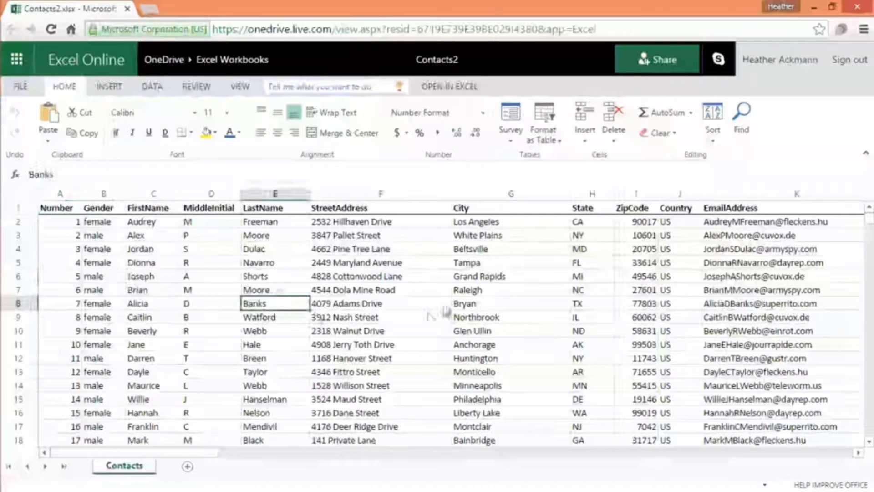
pyautogui.click(457, 294)
pyautogui.click(304, 293)
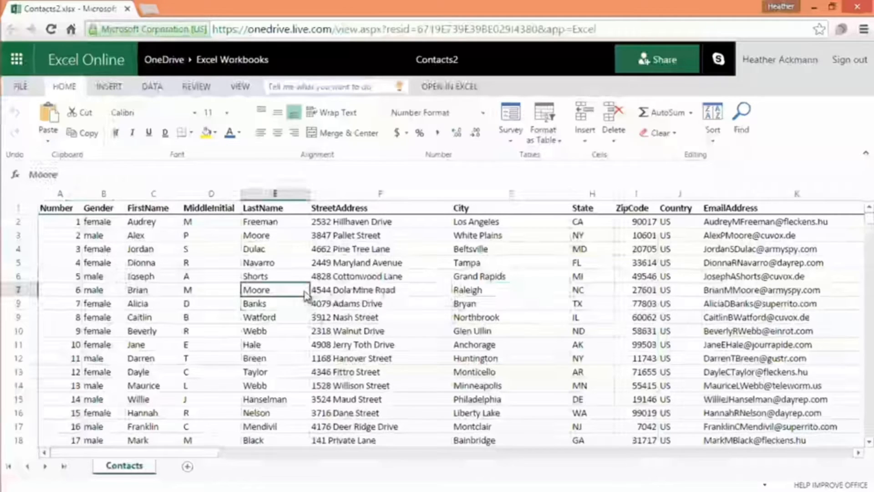
pyautogui.press('Up')
pyautogui.press('Up')
pyautogui.press('Up')
pyautogui.press('Up')
pyautogui.press('Up')
pyautogui.press('Up')
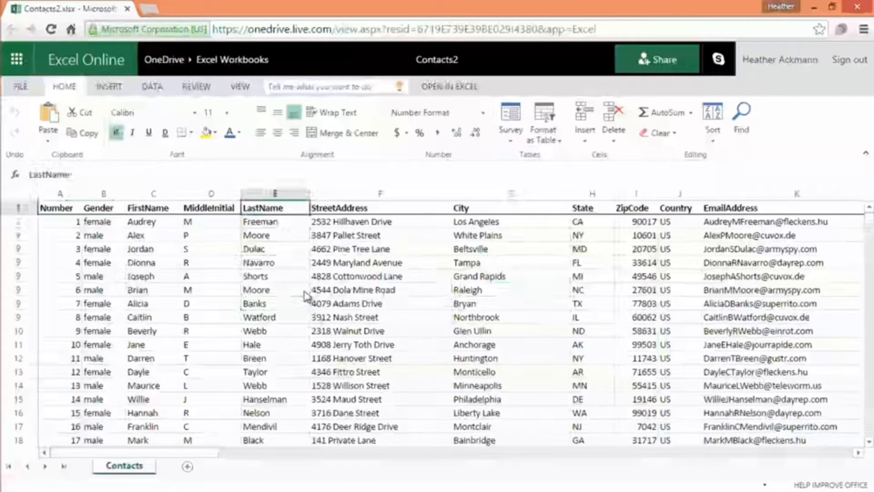
# Move the active cell down to row 8 and back across to the Number column in A8.
pyautogui.press('Down')
pyautogui.press('Down')
pyautogui.press('Down')
pyautogui.press('Down')
pyautogui.press('Down')
pyautogui.press('Down')
pyautogui.press('Down')
pyautogui.press('Left')
pyautogui.press('Left')
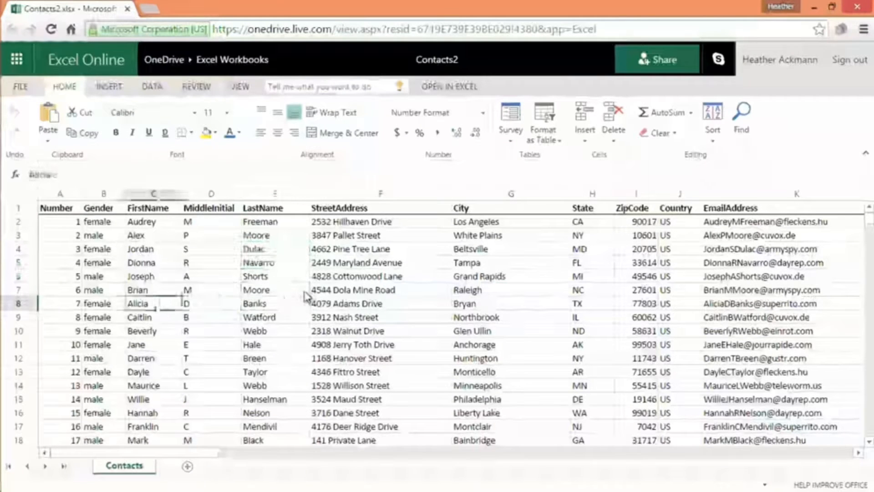
pyautogui.press('Left')
pyautogui.press('Left')
# Move the active cell across row 8 to the empty column N beyond the Birthday column.
pyautogui.press('Right')
pyautogui.press('Right')
pyautogui.press('Right')
pyautogui.press('Right')
pyautogui.press('Right')
pyautogui.press('Right')
pyautogui.press('Right')
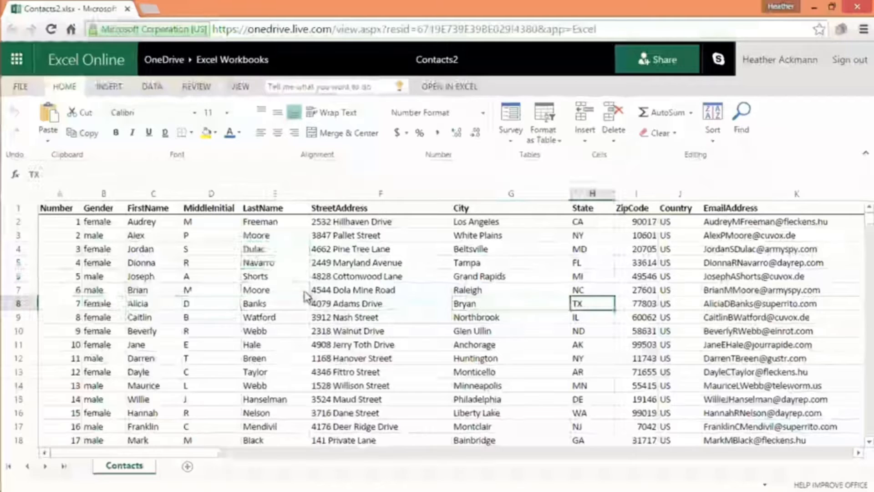
pyautogui.press('Right')
pyautogui.press('Right')
pyautogui.press('Right')
pyautogui.press('Right')
pyautogui.press('Right')
pyautogui.press('Right')
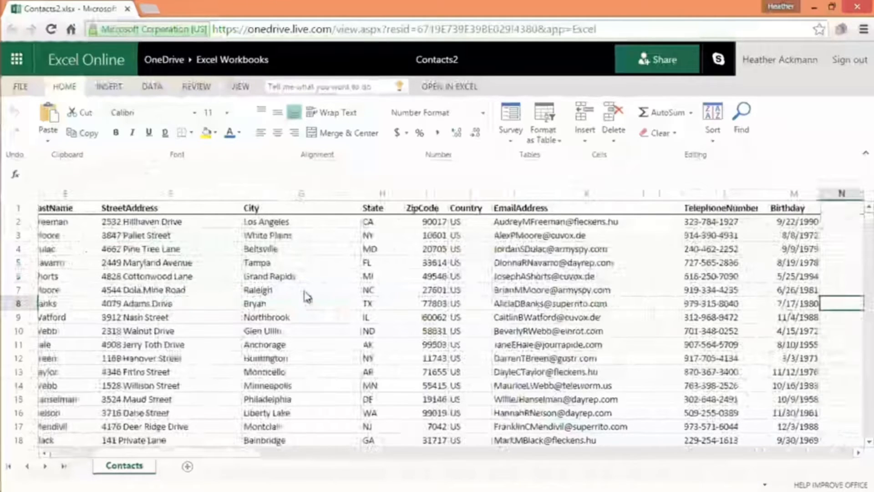
# Move the active cell down column N to row 17.
pyautogui.press('Down')
pyautogui.press('Down')
pyautogui.press('Down')
pyautogui.press('Down')
pyautogui.press('Down')
pyautogui.press('Down')
pyautogui.press('Down')
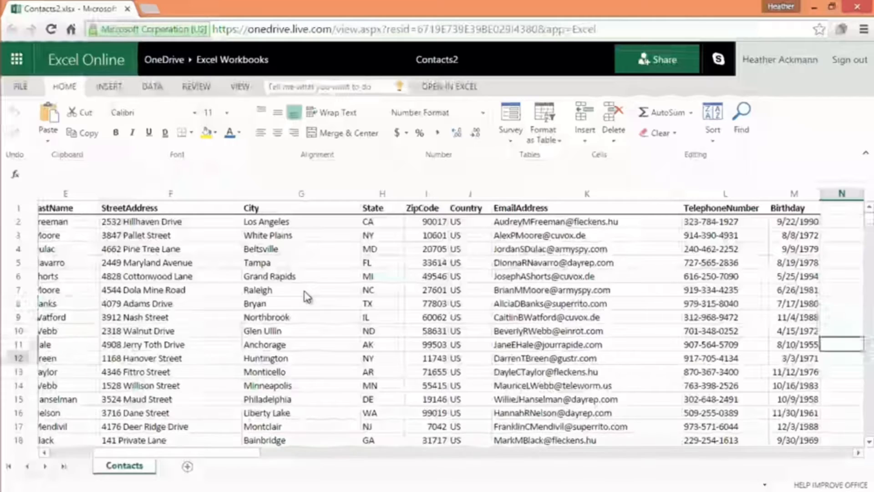
pyautogui.press('Down')
pyautogui.press('Down')
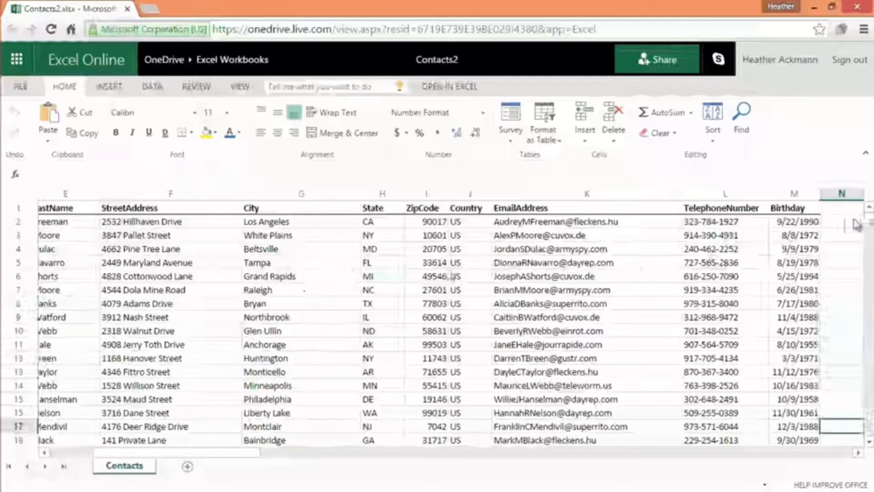
# Browse far down the contacts list and select the Country cell J2826.
pyautogui.moveTo(867, 219); pyautogui.dragTo(869, 446)
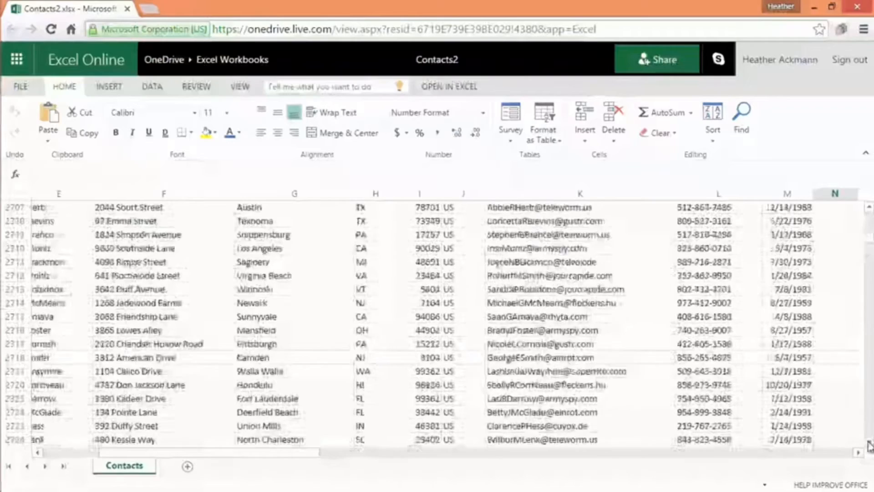
pyautogui.click(868, 443)
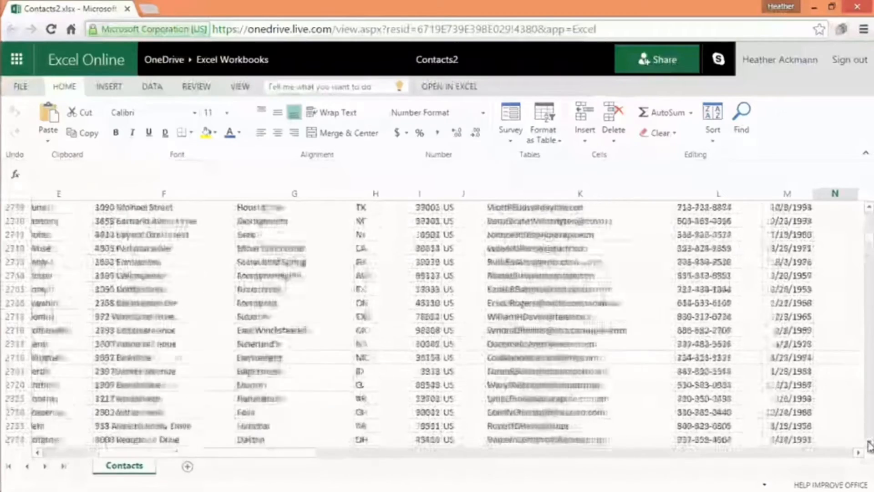
pyautogui.click(869, 444)
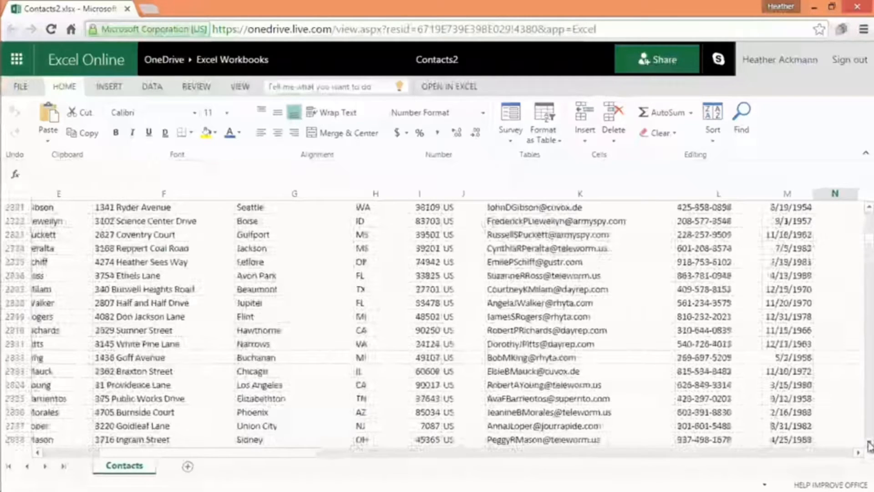
pyautogui.click(470, 272)
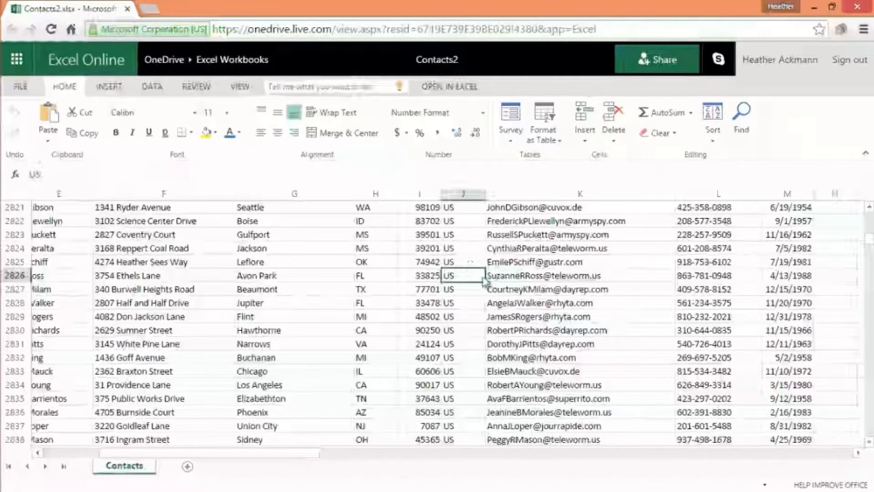
# Jump to the first cell of row 2826, the last used cell of the sheet, and back to cell A1.
pyautogui.press('Home')
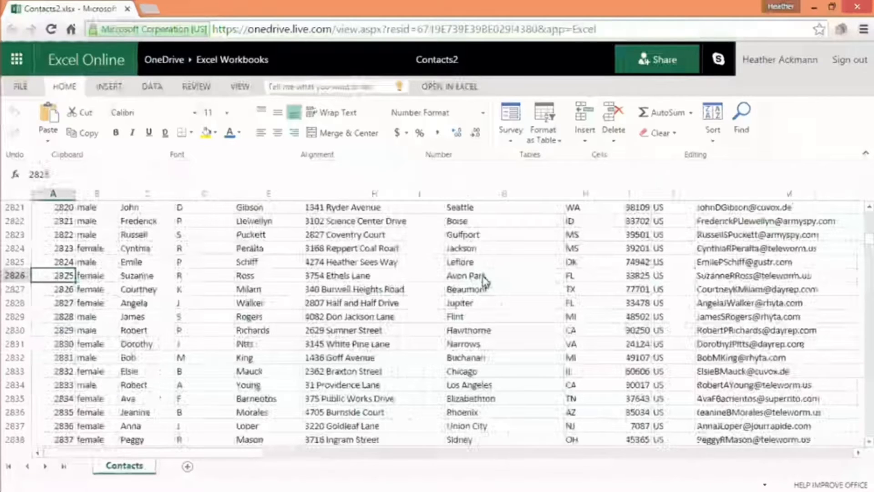
pyautogui.hotkey('ctrl', 'End')
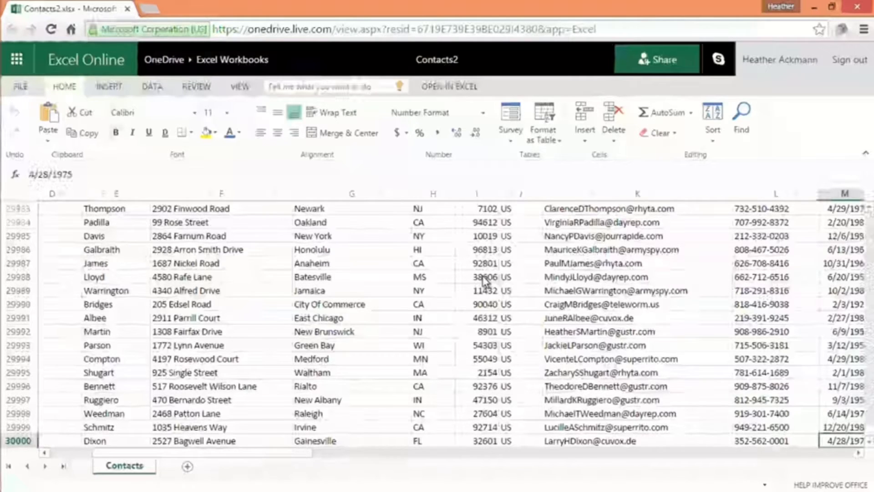
pyautogui.hotkey('ctrl', 'Home')
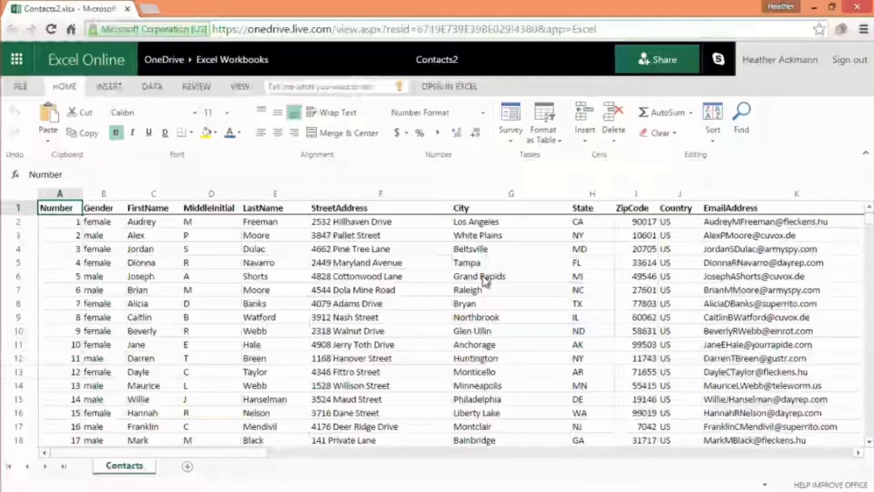
# Practise selecting a block of cells, columns D through H, and rows 3 through 14, ending on the single cell C6.
pyautogui.moveTo(269, 264)
pyautogui.moveTo(259, 263); pyautogui.dragTo(560, 392)
pyautogui.moveTo(211, 193); pyautogui.dragTo(583, 198)
pyautogui.moveTo(18, 235); pyautogui.dragTo(23, 276)
pyautogui.moveTo(34, 328); pyautogui.dragTo(37, 394)
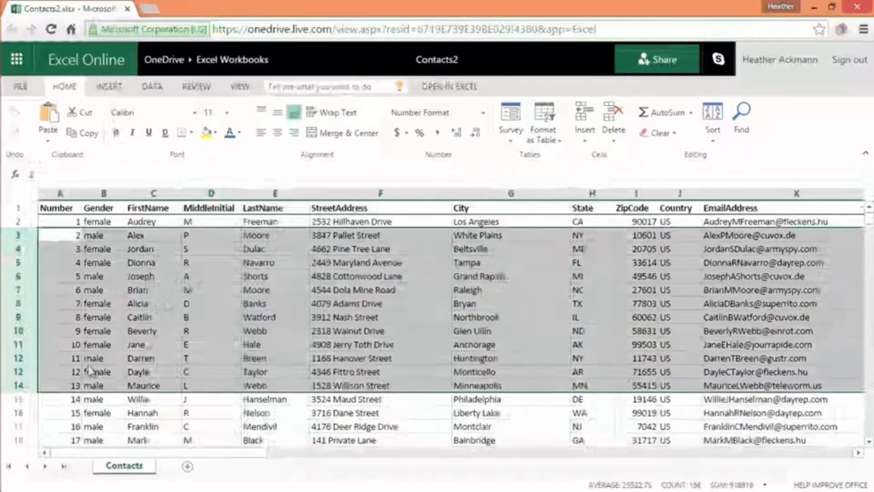
pyautogui.click(157, 276)
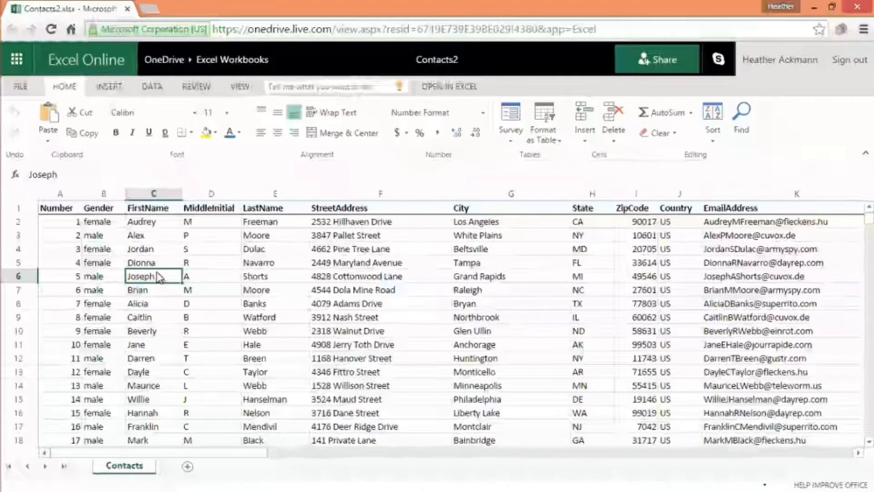
# Add a new worksheet and enter "I am typing!" in cell A1.
pyautogui.click(187, 467)
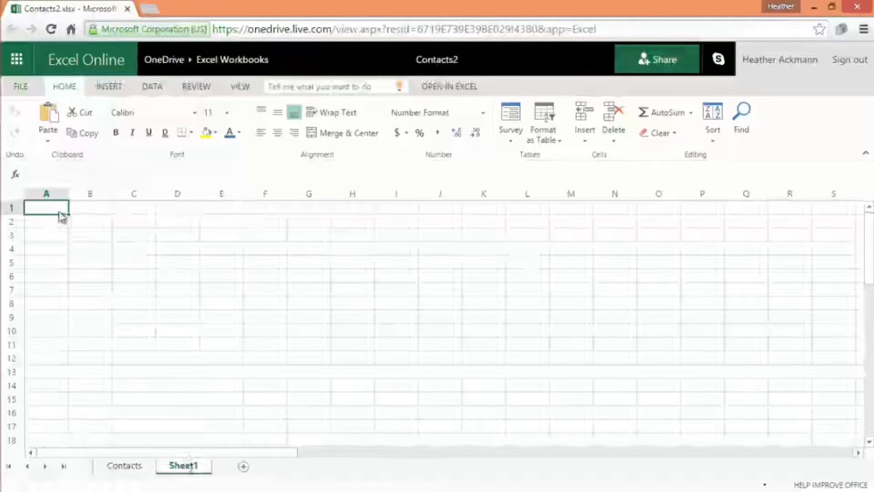
pyautogui.write('I am')
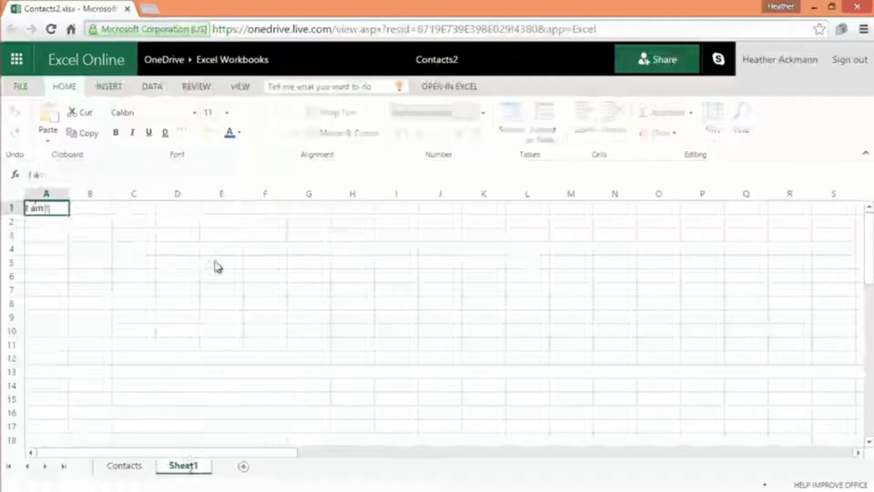
pyautogui.write(' typing')
pyautogui.press('Return')
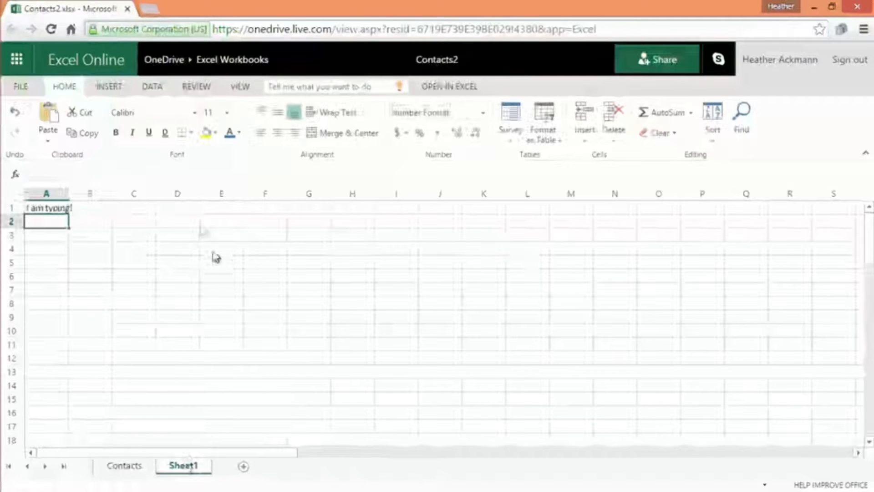
# Enter "I can type here too!" in cell A2.
pyautogui.click(173, 175)
pyautogui.write('I can type her')
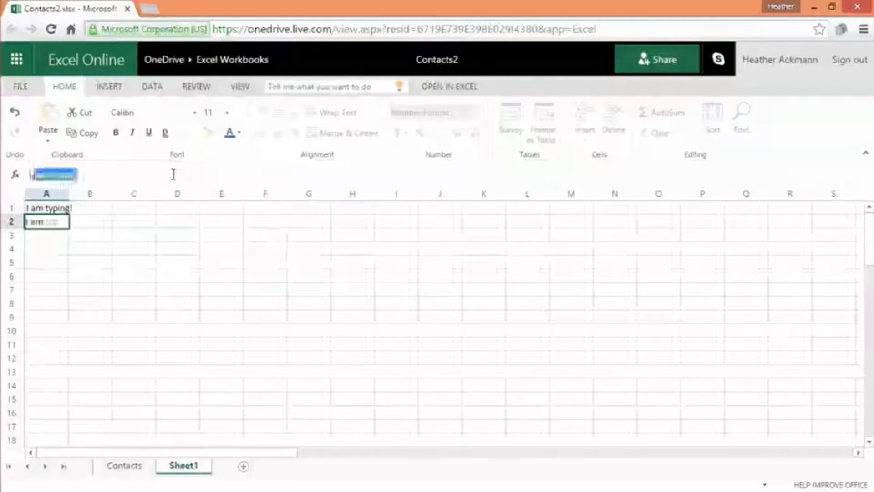
pyautogui.write('e too!')
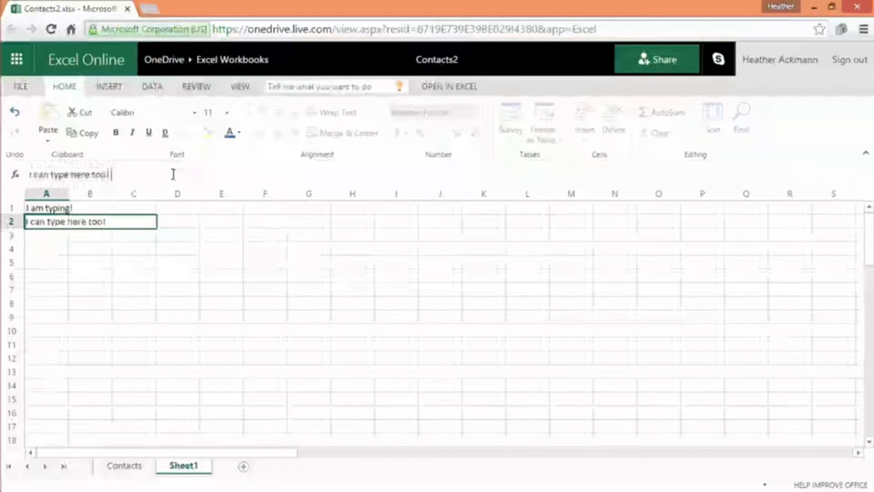
pyautogui.press('Return')
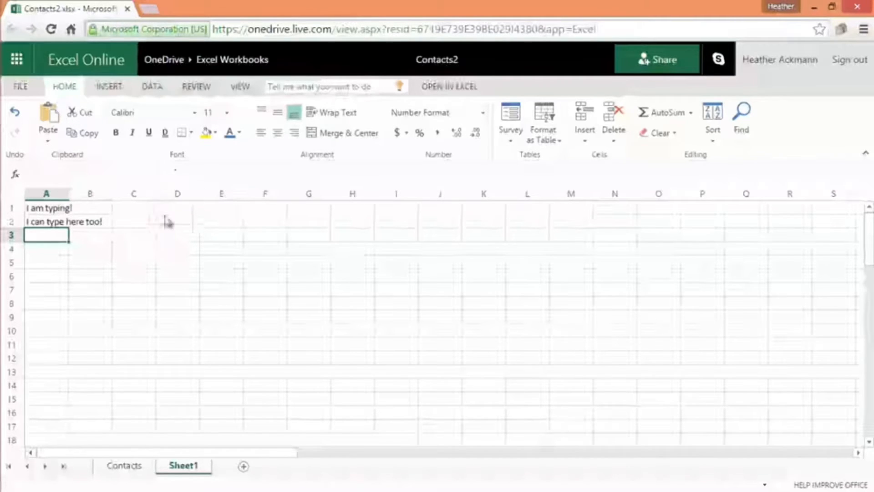
# Enter "Monday" in cell E1 and autofill the weekday series down to E8.
pyautogui.click(213, 213)
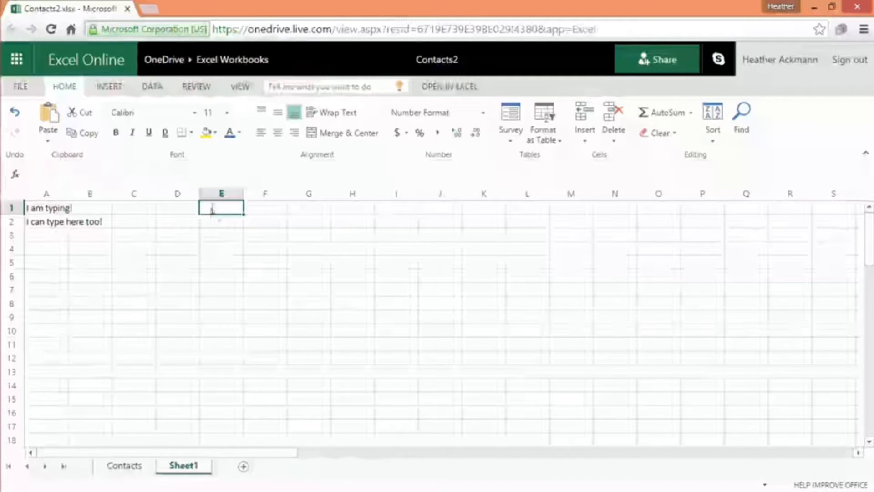
pyautogui.write('Monday')
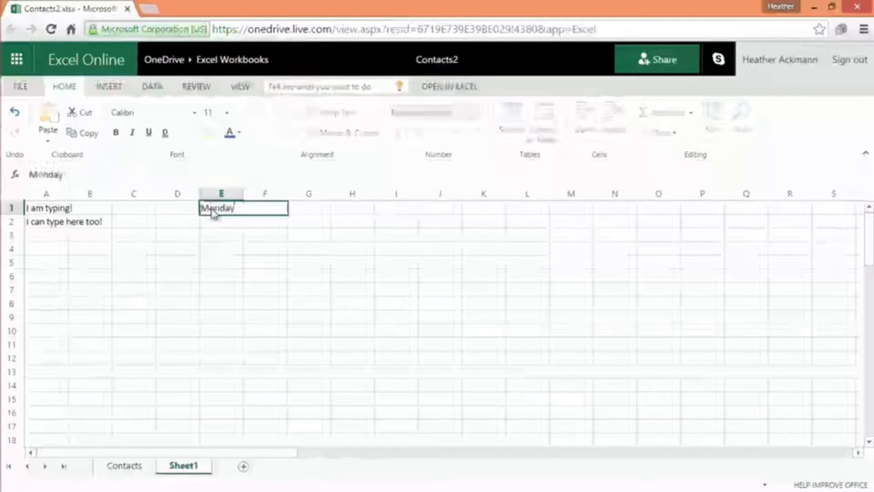
pyautogui.press('Return')
pyautogui.click(212, 210)
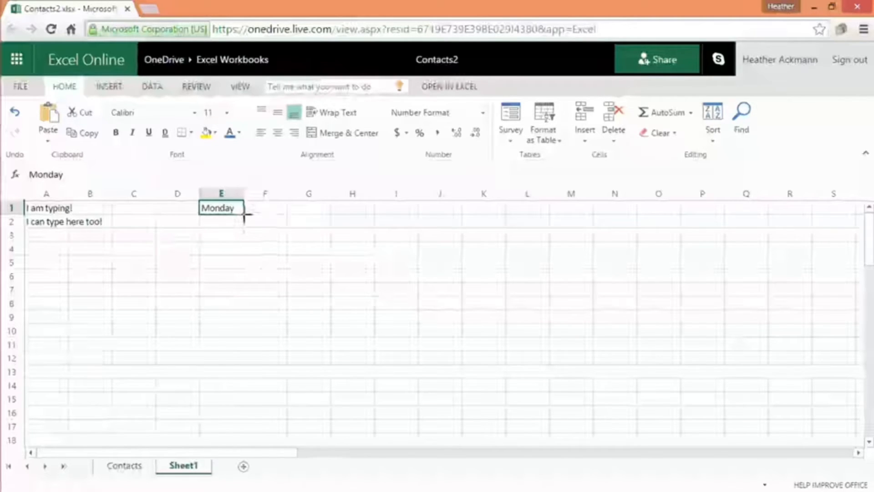
pyautogui.moveTo(244, 215); pyautogui.dragTo(244, 306)
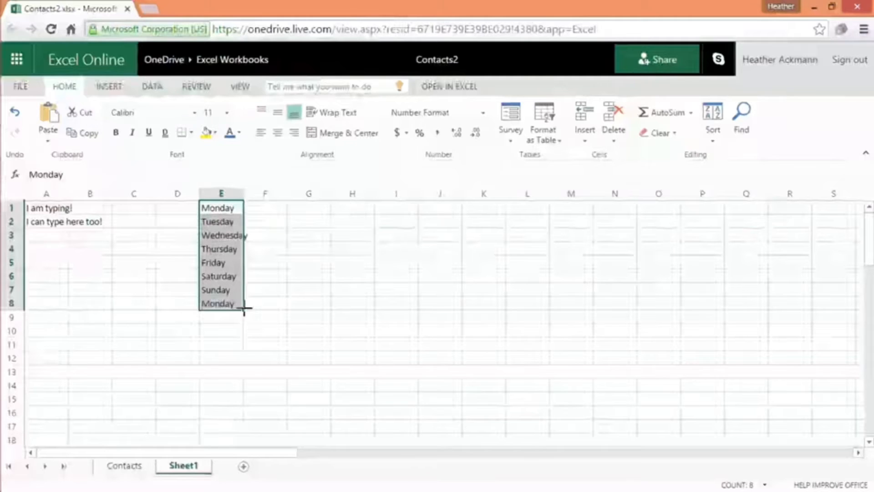
# Enter 1 and 2 in cells G1 and G2 and autofill the number series down to G8.
pyautogui.click(309, 213)
pyautogui.write('1')
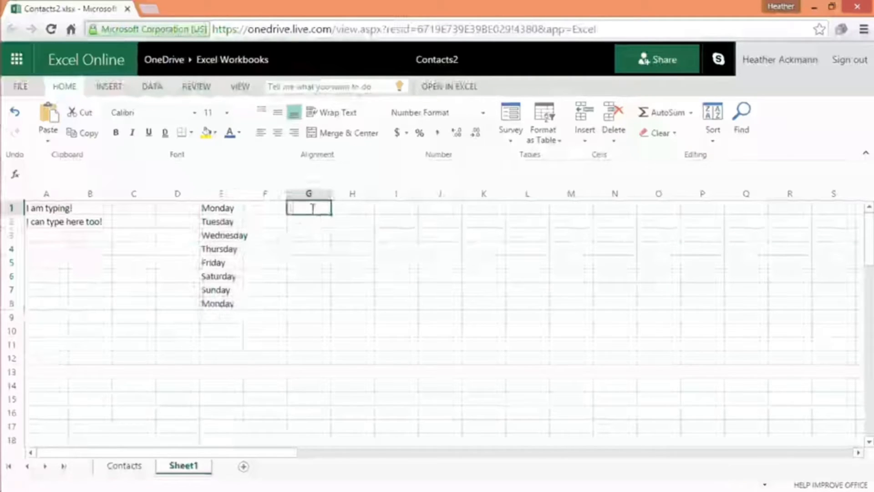
pyautogui.press('Return')
pyautogui.press('Return')
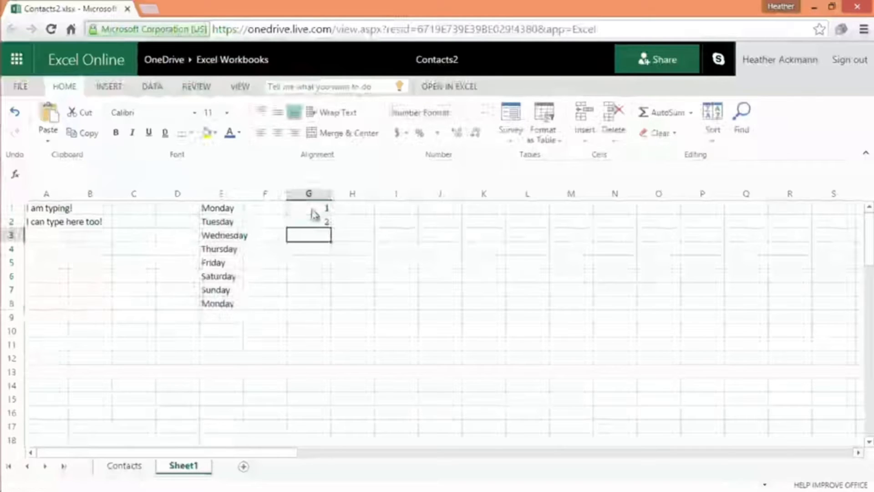
pyautogui.moveTo(314, 213)
pyautogui.mouseDown()
pyautogui.moveTo(331, 264)
pyautogui.moveTo(331, 303)
pyautogui.mouseUp()
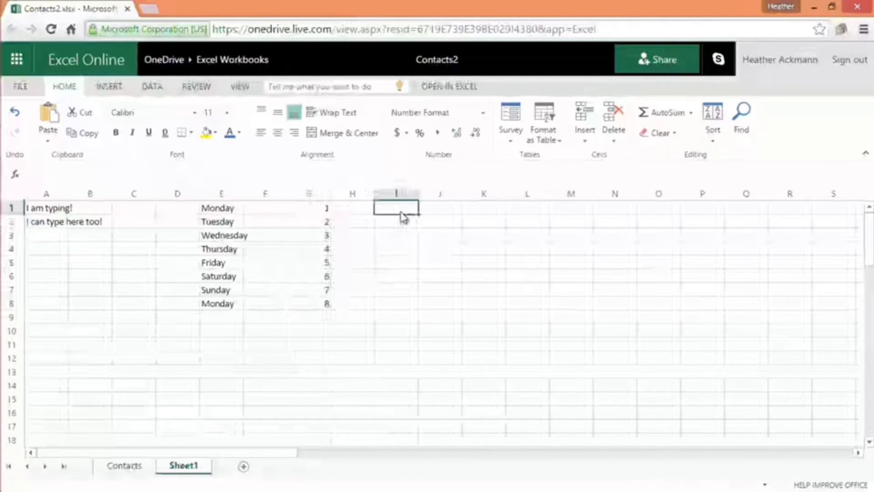
# Enter 2 and 4 in cells I1 and I2 and autofill the even-number series down to I9.
pyautogui.write('2')
pyautogui.press('Return')
pyautogui.press('Return')
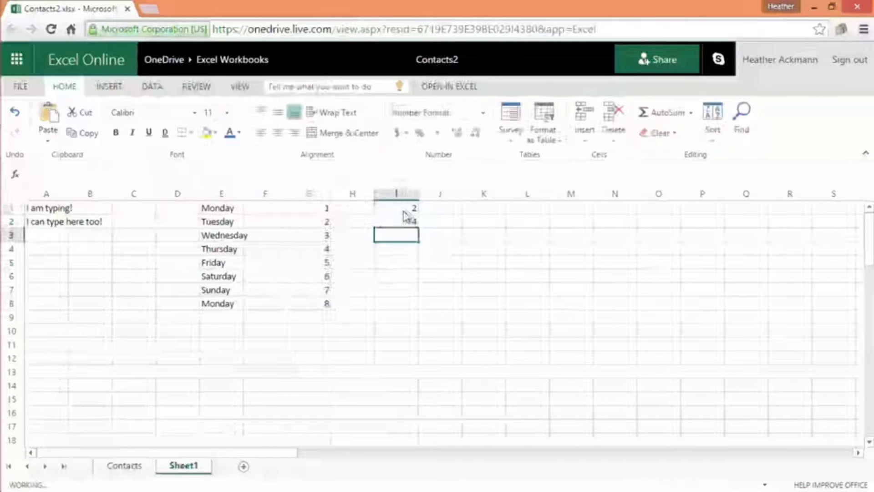
pyautogui.moveTo(410, 214); pyautogui.dragTo(419, 321)
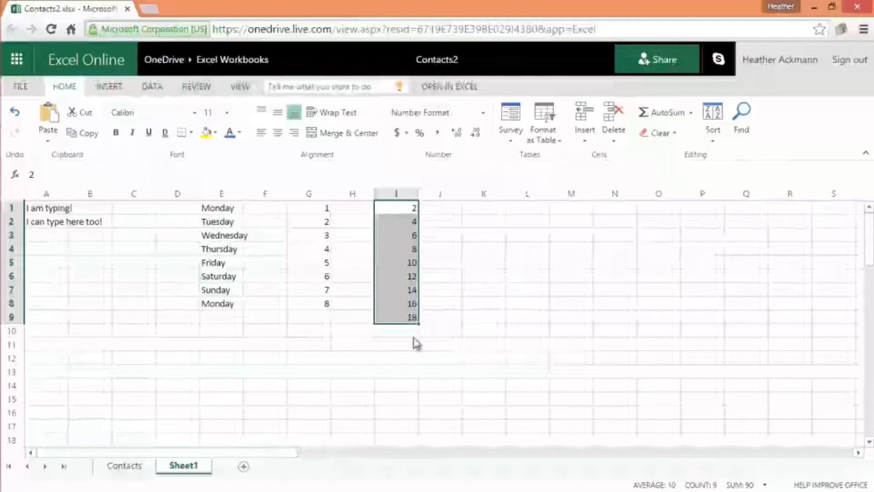
# Delete column I with the even-number series from Sheet1.
pyautogui.click(392, 197)
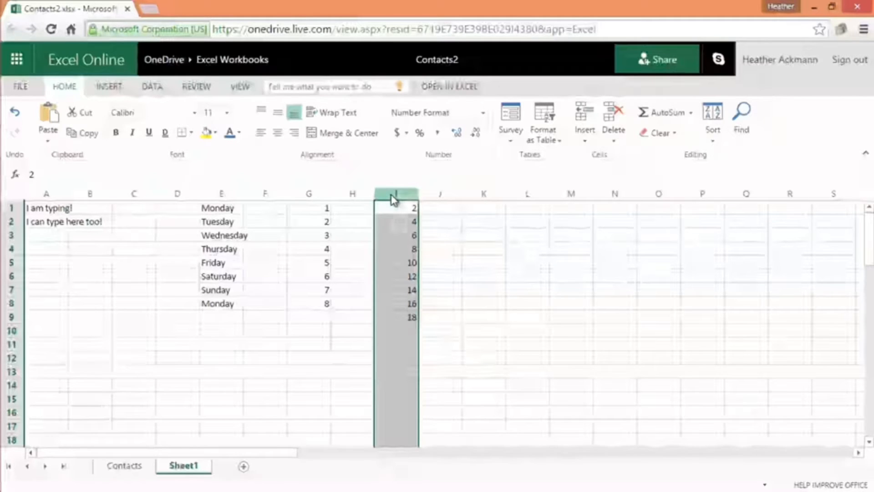
pyautogui.rightClick(391, 196)
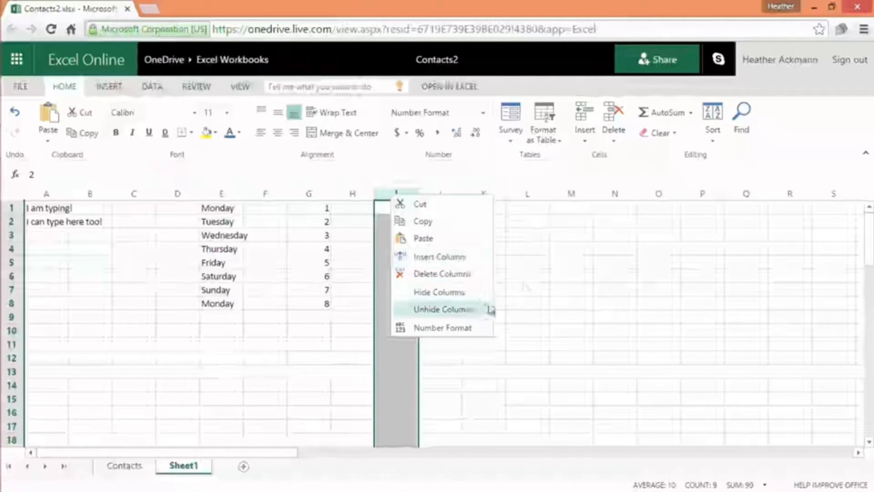
pyautogui.click(585, 141)
pyautogui.click(586, 143)
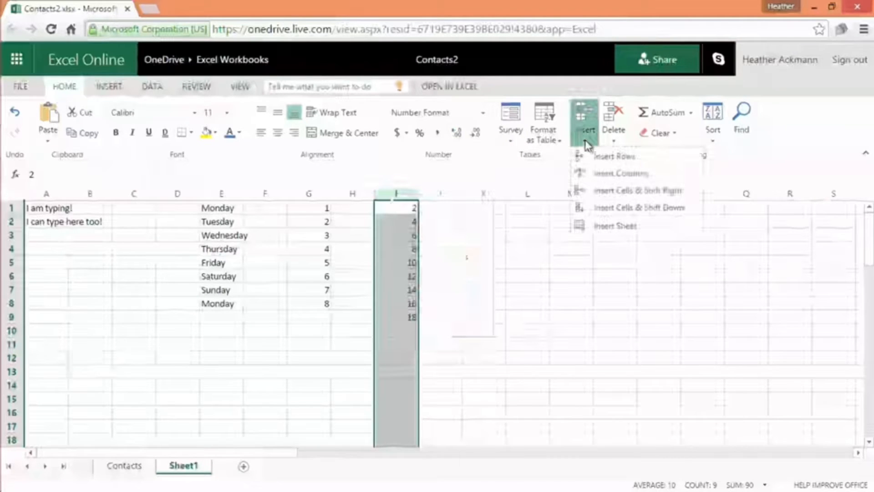
pyautogui.click(624, 142)
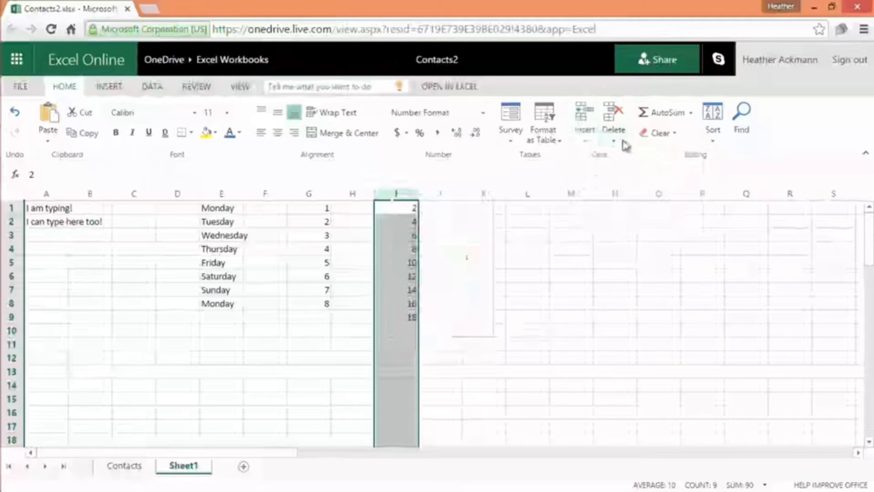
pyautogui.click(624, 143)
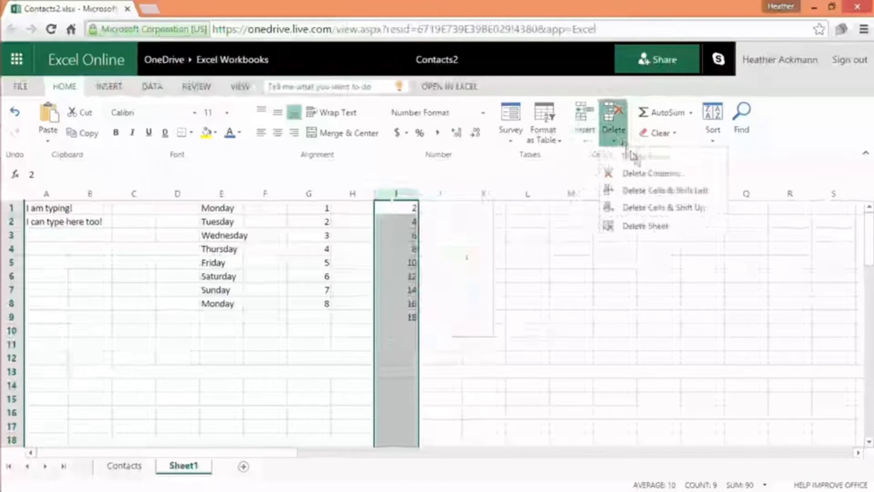
pyautogui.click(680, 173)
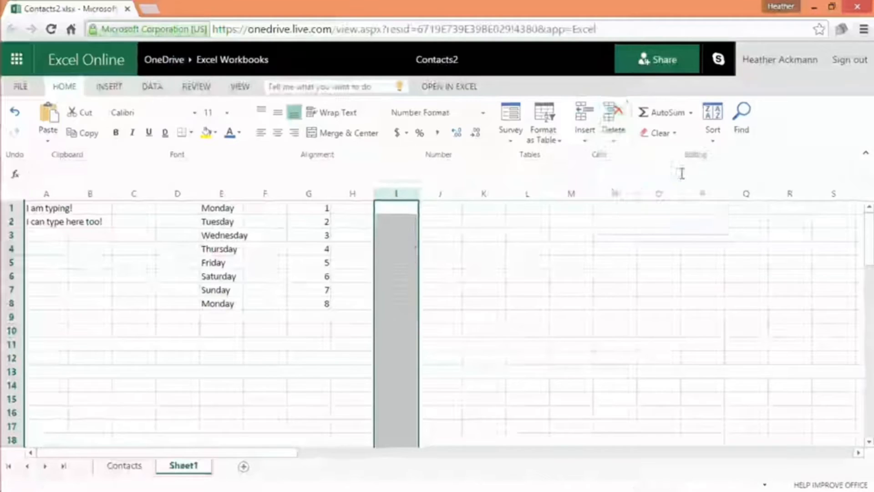
pyautogui.click(459, 281)
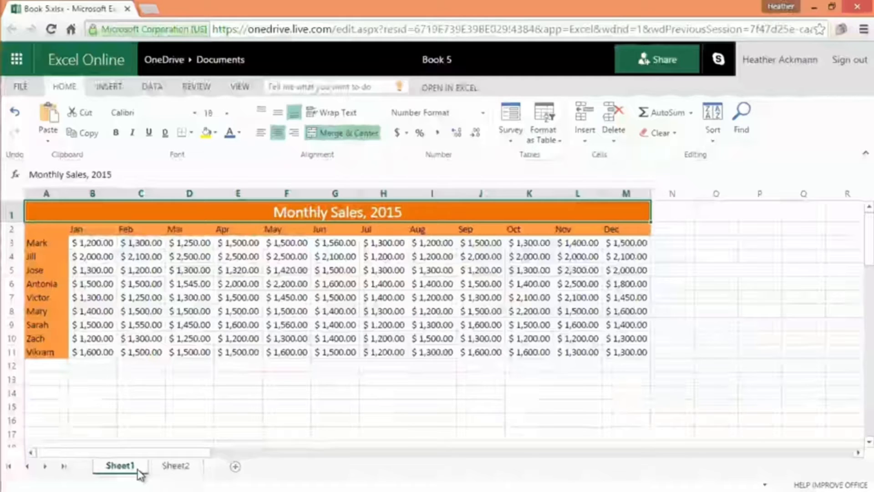
# Switch between Sheet1 and Sheet2 of the Book 5 workbook to view the 2015 and 2014 monthly sales tables.
pyautogui.click(184, 475)
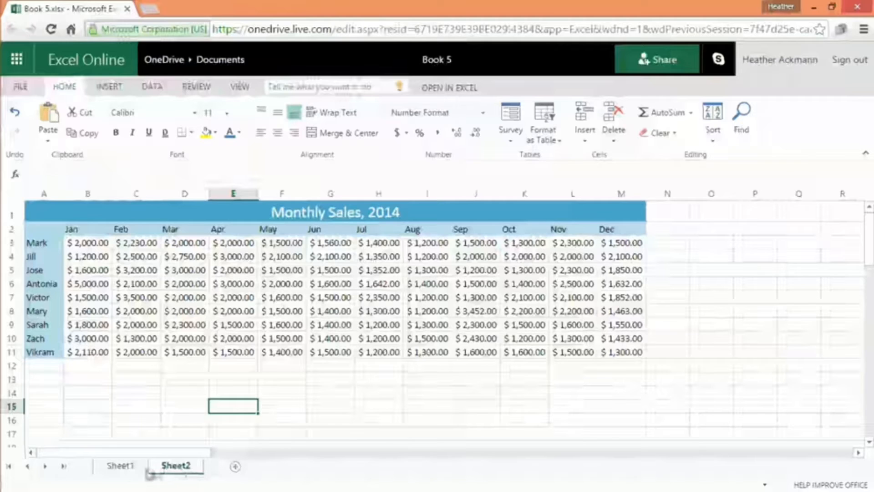
pyautogui.click(120, 469)
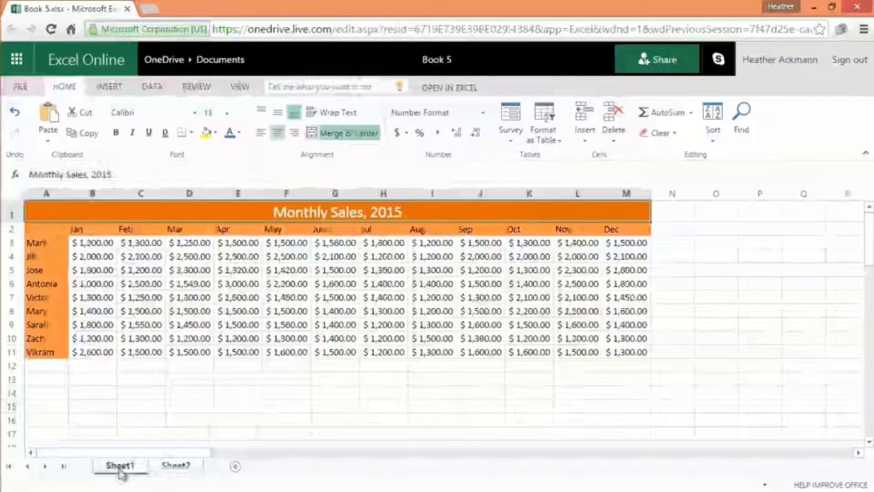
pyautogui.click(173, 472)
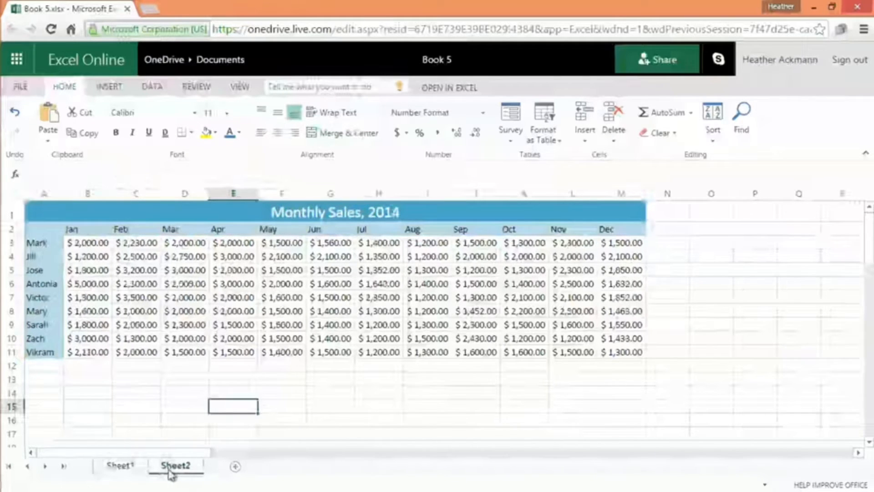
pyautogui.click(133, 471)
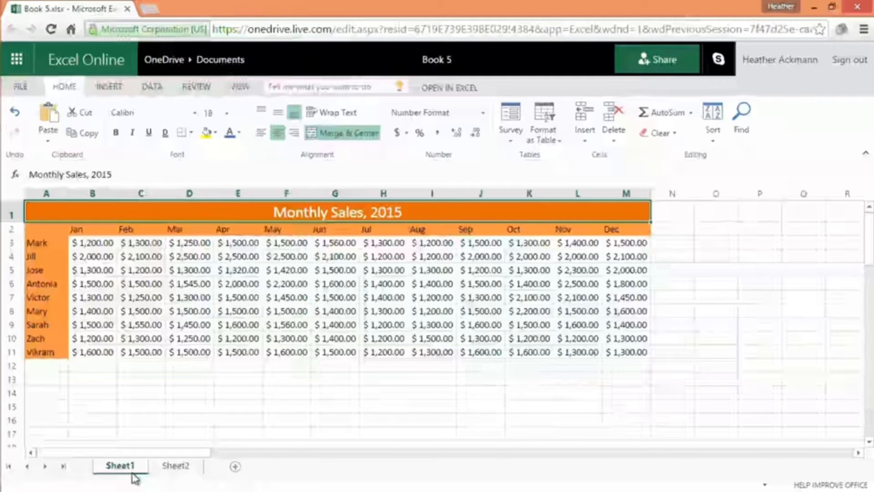
# Rename Sheet1, which holds the 2015 monthly sales, to "2015 Sales".
pyautogui.doubleClick(132, 472)
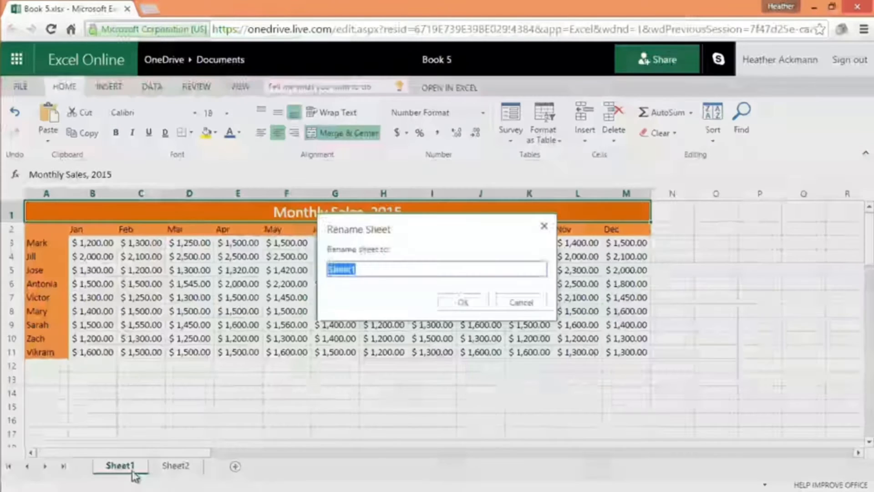
pyautogui.click(522, 306)
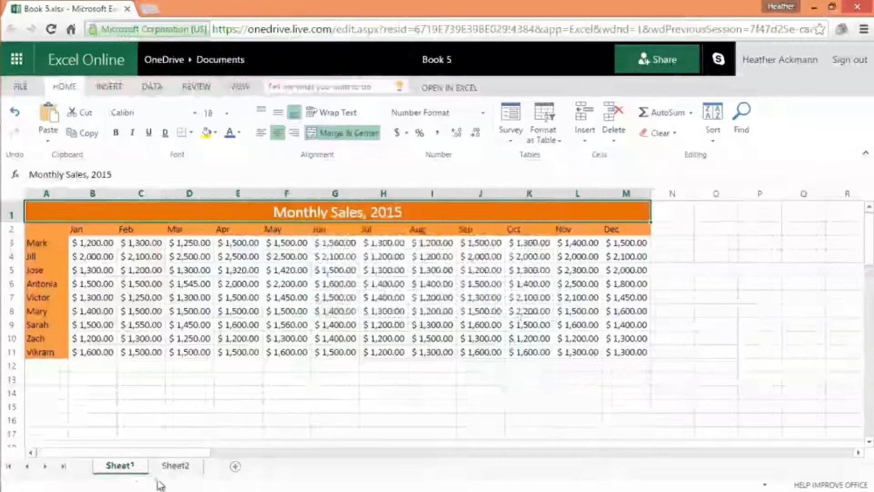
pyautogui.rightClick(138, 469)
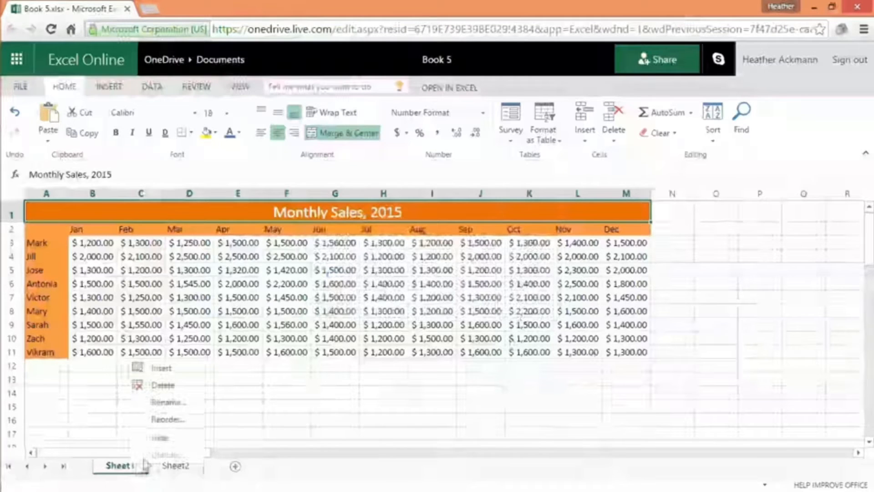
pyautogui.click(188, 406)
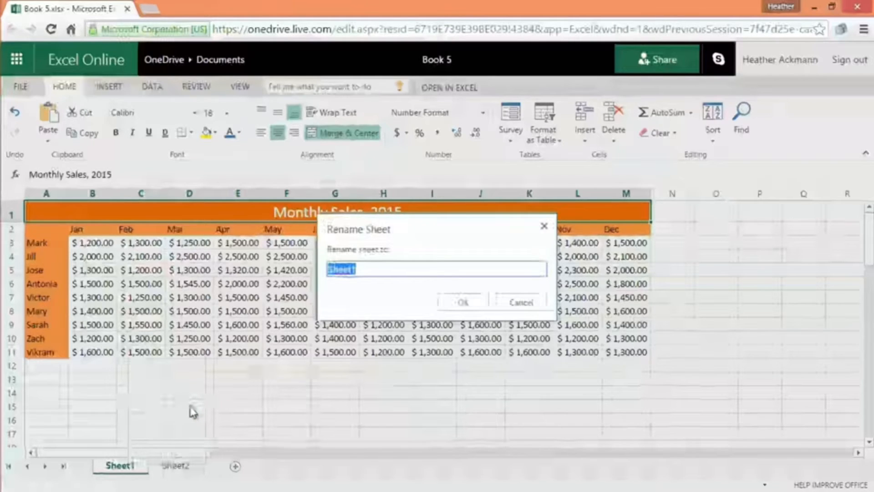
pyautogui.write('2015 Sales')
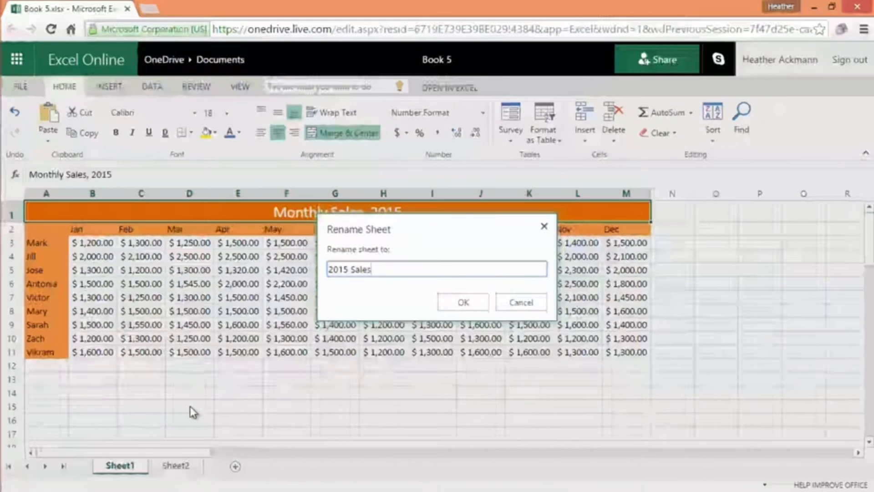
pyautogui.click(462, 303)
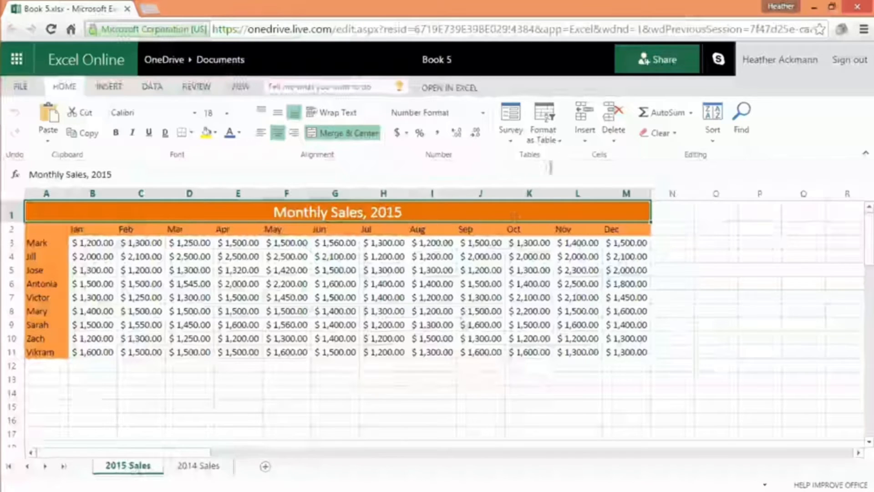
# Insert a new blank sheet between the 2015 Sales and 2014 Sales sheets.
pyautogui.click(584, 119)
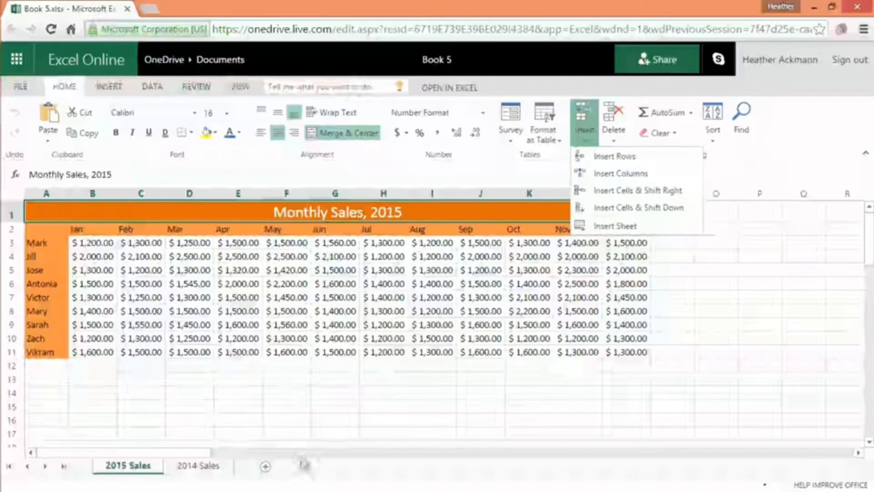
pyautogui.click(292, 474)
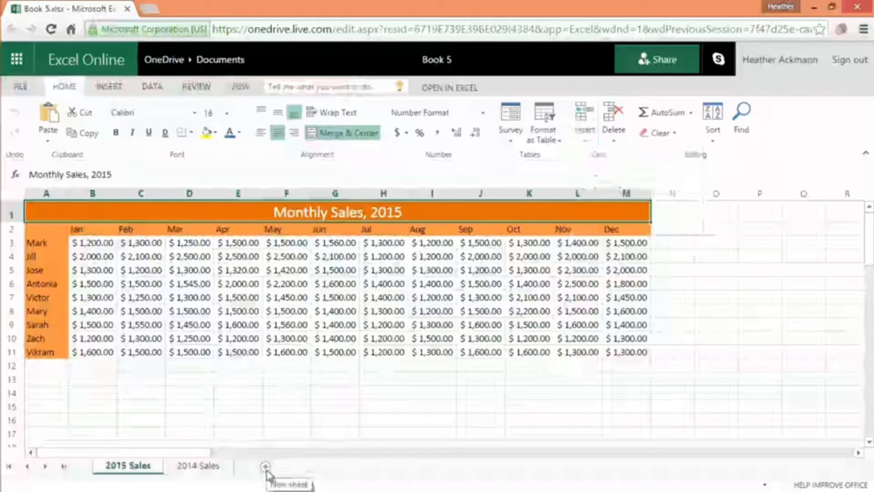
pyautogui.rightClick(136, 469)
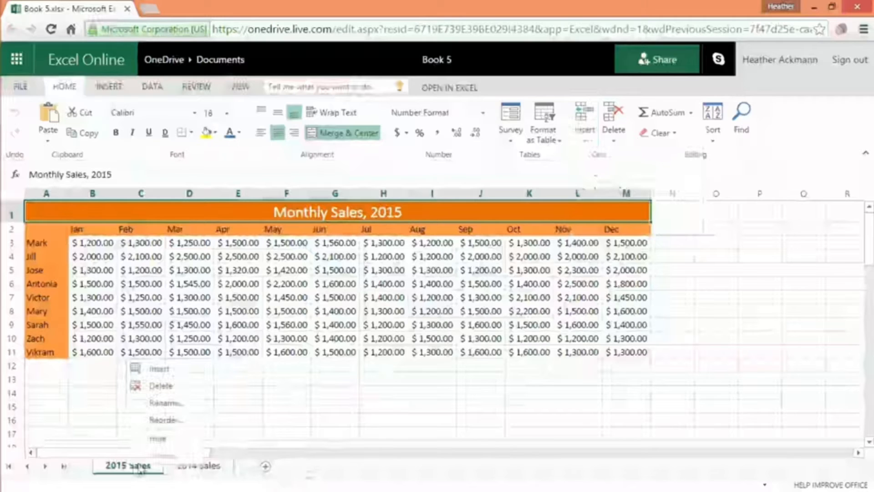
pyautogui.click(181, 372)
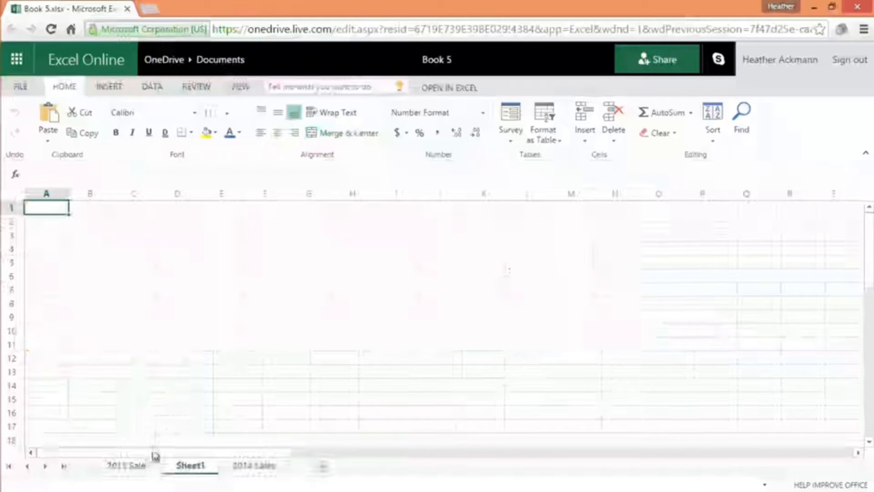
# Copy the monthly sales table from the 2015 Sales sheet and paste it into the newly inserted sheet.
pyautogui.click(150, 466)
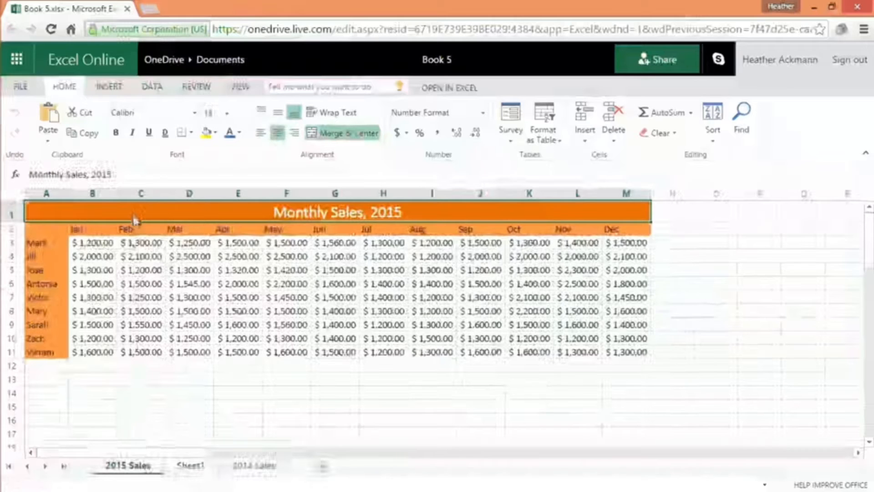
pyautogui.moveTo(133, 218); pyautogui.dragTo(196, 353)
pyautogui.hotkey('ctrl', 'c')
pyautogui.click(191, 465)
pyautogui.hotkey('ctrl', 'v')
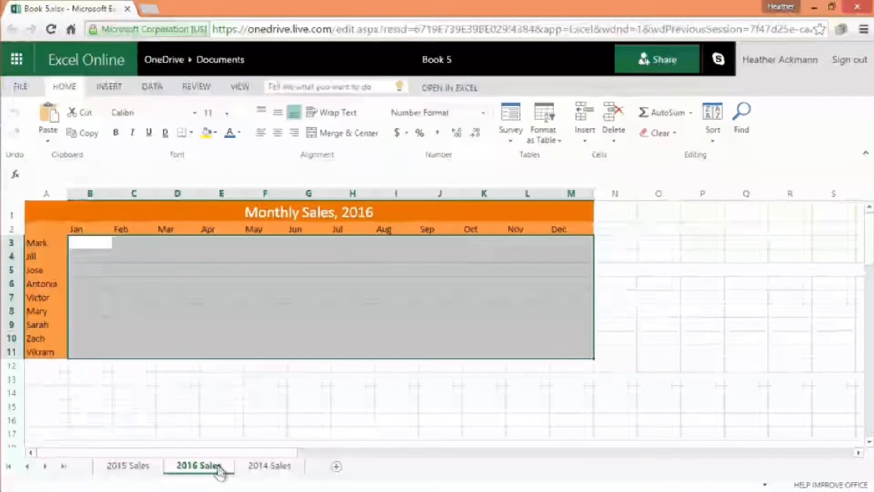
# Reorder the sheets so that 2016 Sales comes before 2015 Sales.
pyautogui.moveTo(266, 475); pyautogui.dragTo(311, 471)
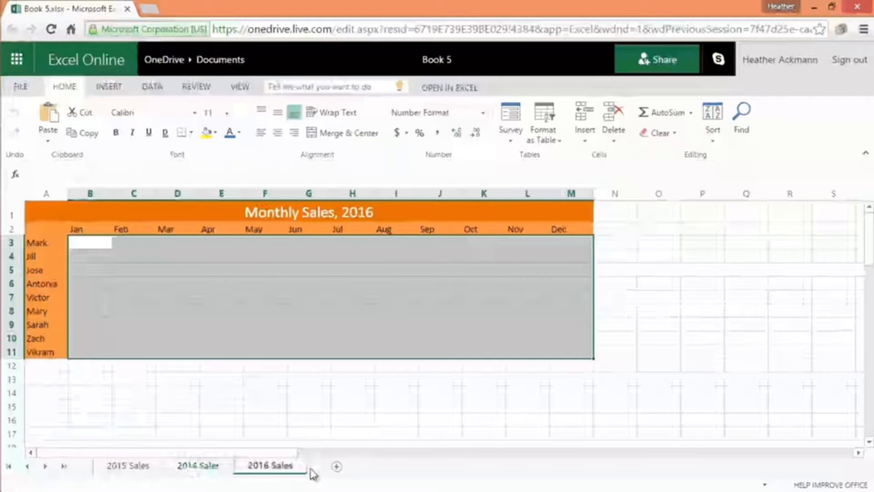
pyautogui.click(203, 468)
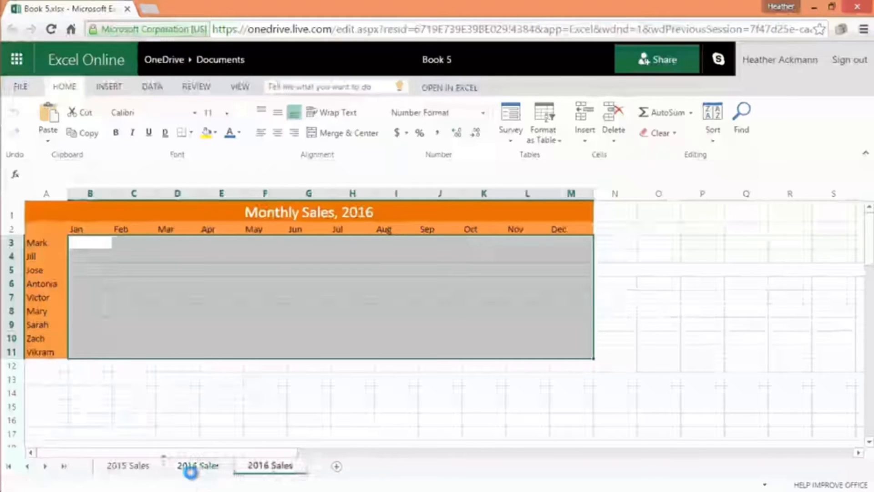
pyautogui.rightClick(215, 467)
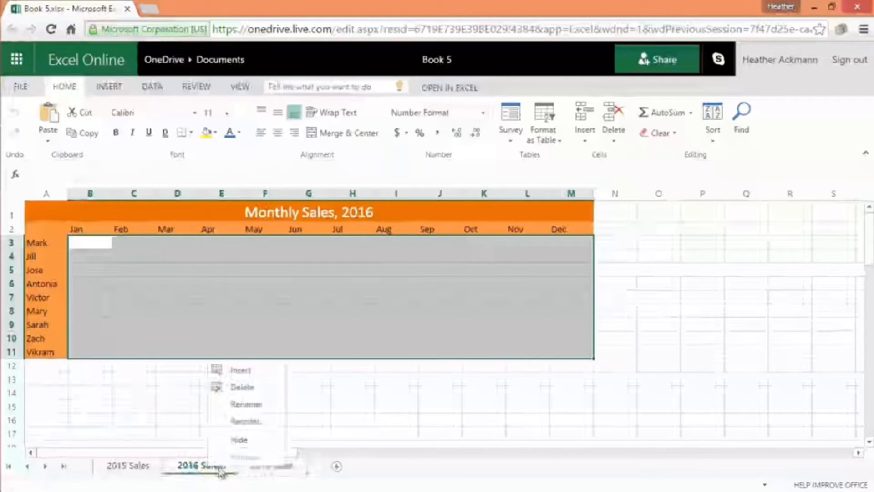
pyautogui.click(255, 421)
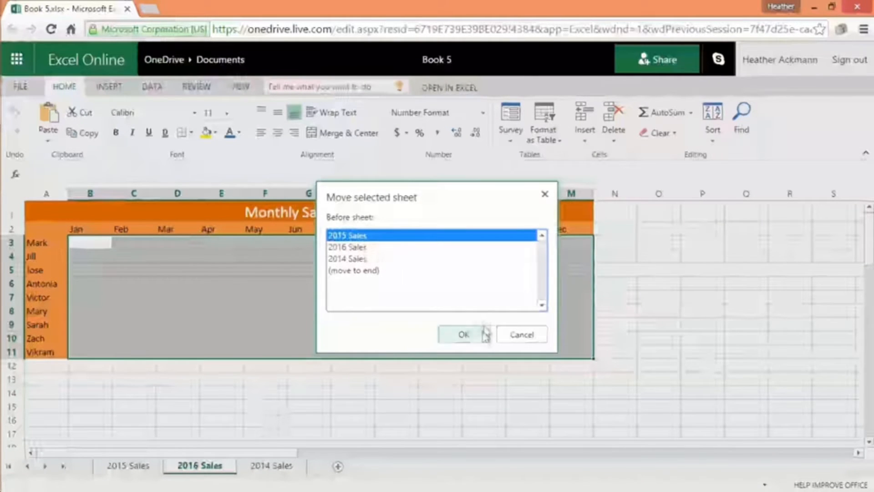
pyautogui.click(462, 334)
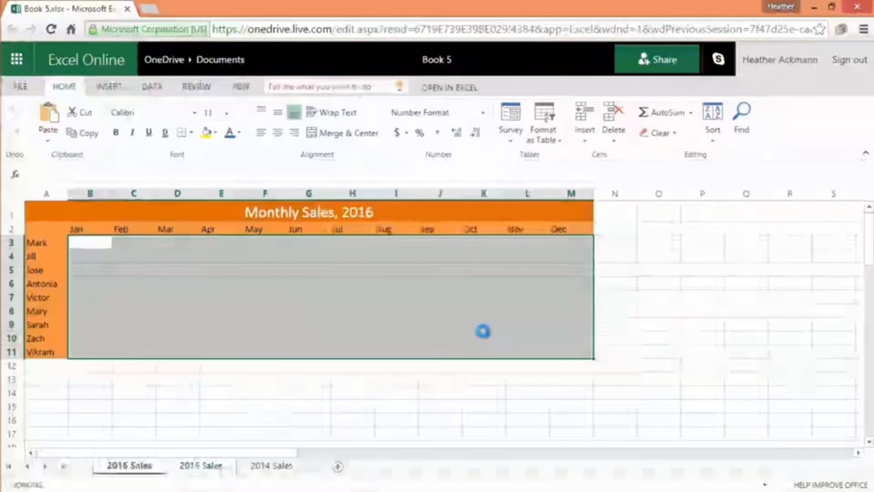
pyautogui.rightClick(148, 467)
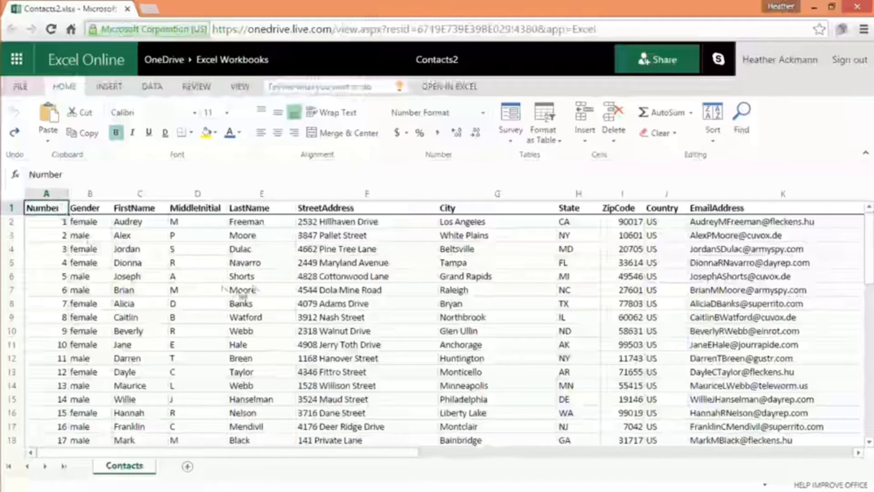
# Sort the contacts list in the Contacts2 workbook by the LastName column in ascending order.
pyautogui.click(262, 290)
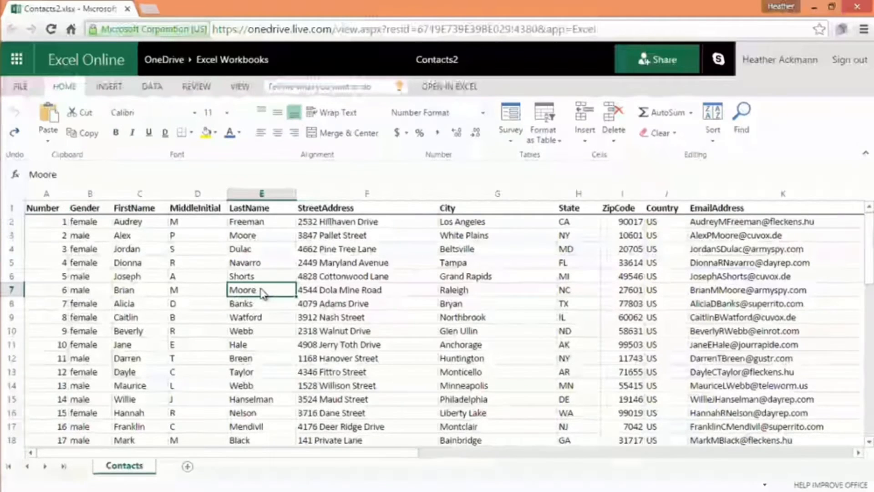
pyautogui.click(726, 140)
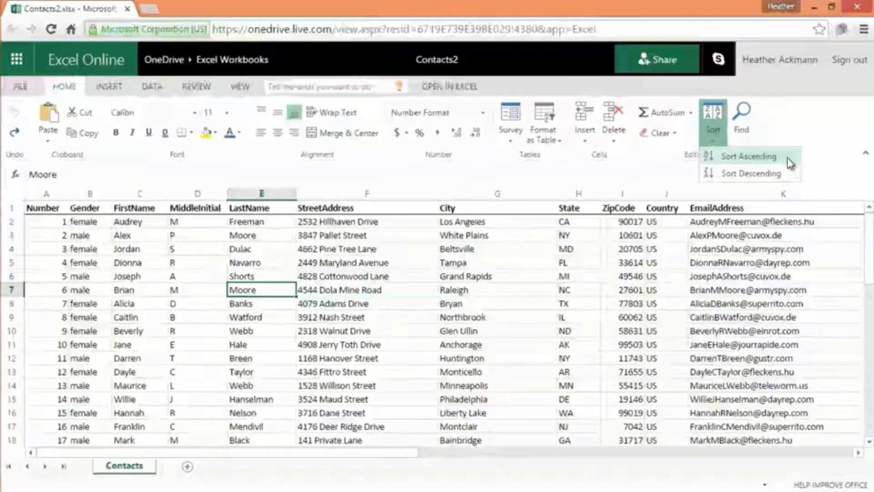
pyautogui.click(789, 160)
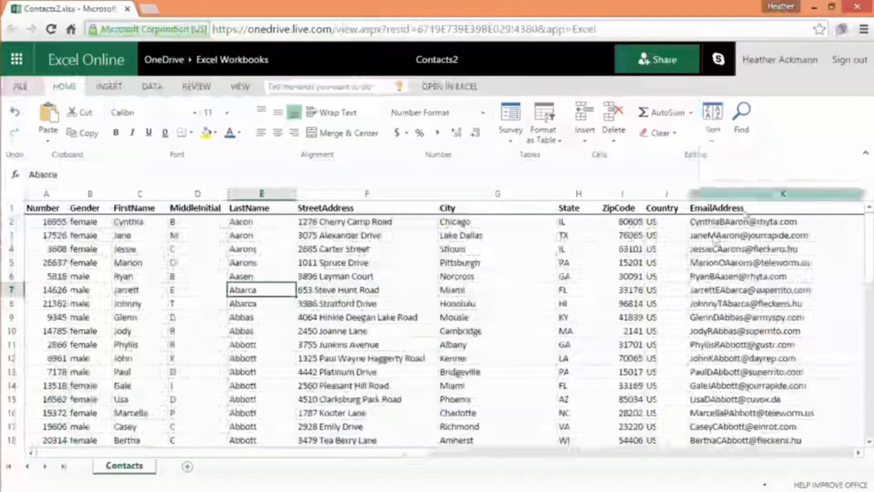
# Sort the contacts list by the State column in ascending order.
pyautogui.click(577, 317)
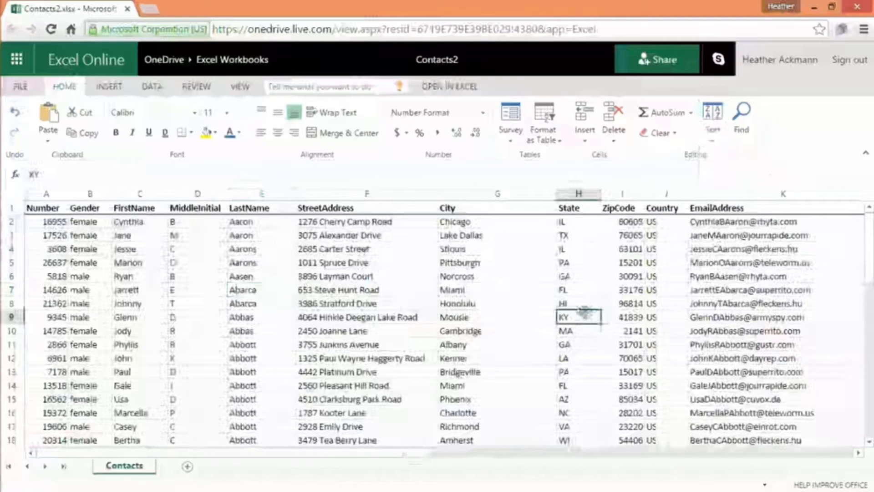
pyautogui.click(723, 141)
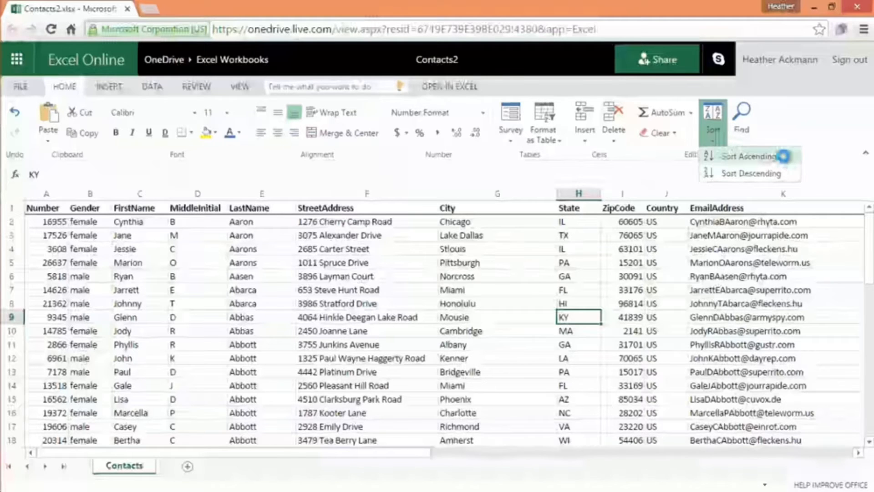
pyautogui.click(786, 159)
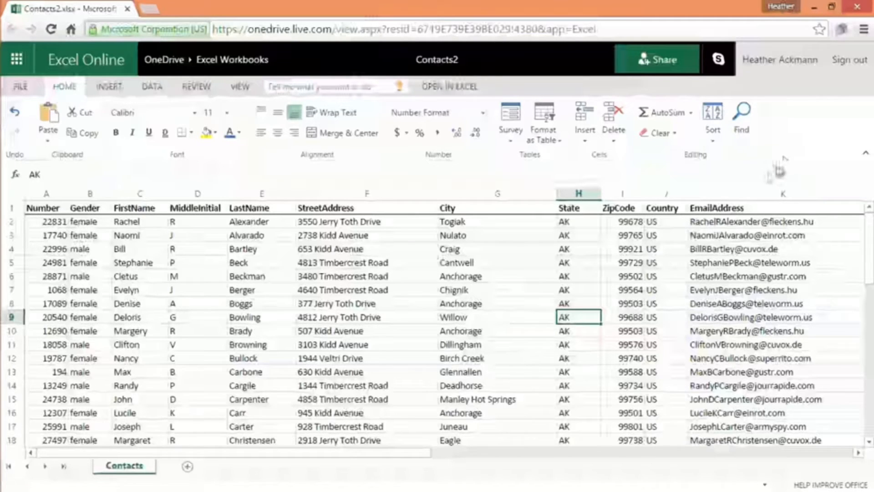
# Format the contacts list as a table, range A1:M30000, keeping the first row as headers.
pyautogui.click(388, 322)
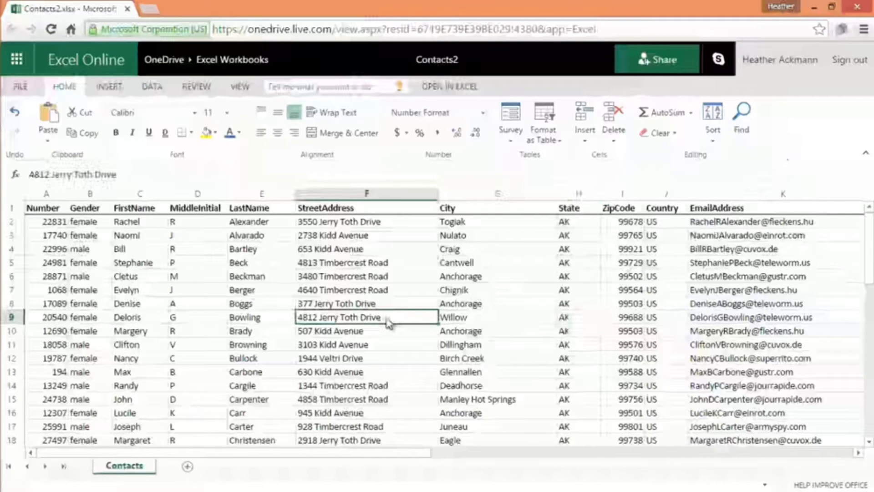
pyautogui.click(551, 117)
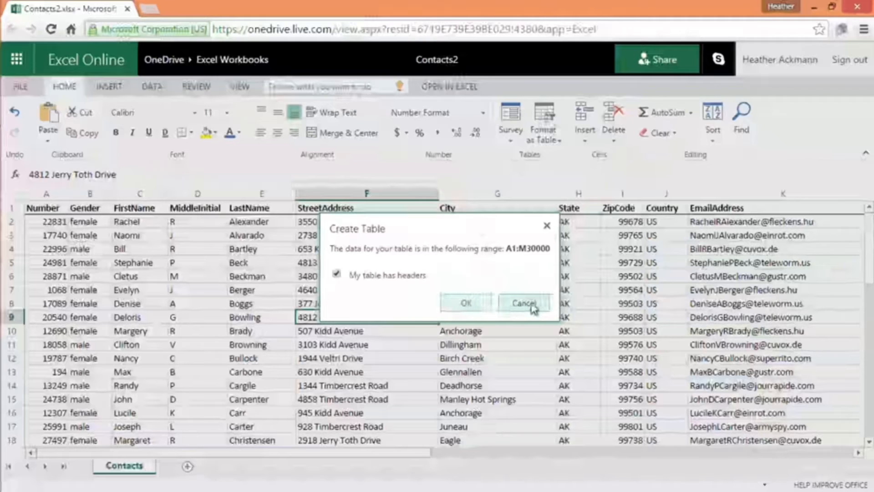
pyautogui.click(473, 311)
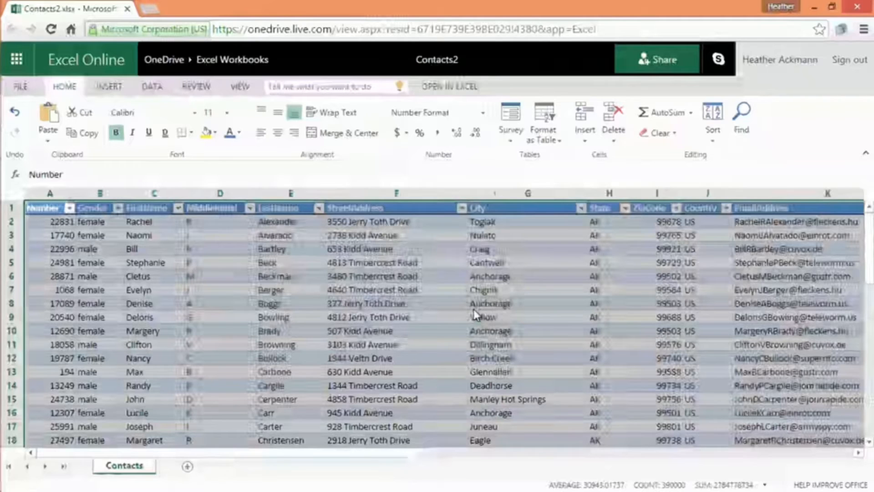
pyautogui.click(474, 306)
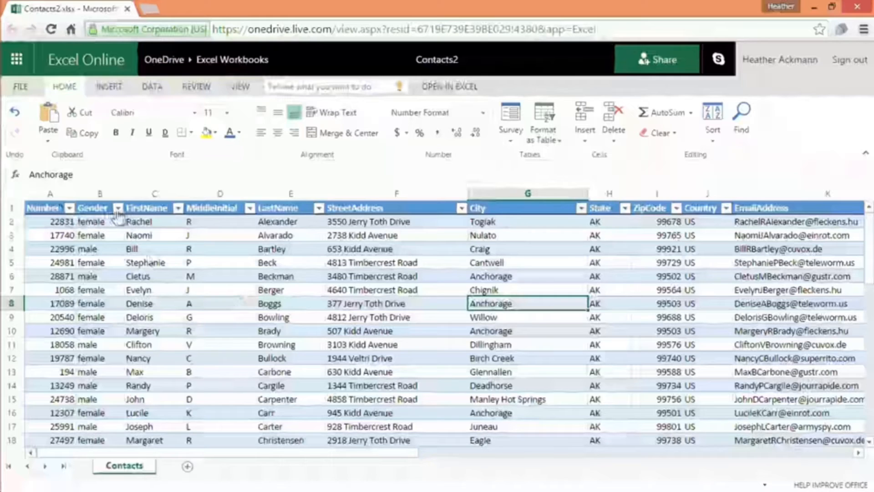
# Filter the Gender column of the contacts table to show only female entries.
pyautogui.click(178, 208)
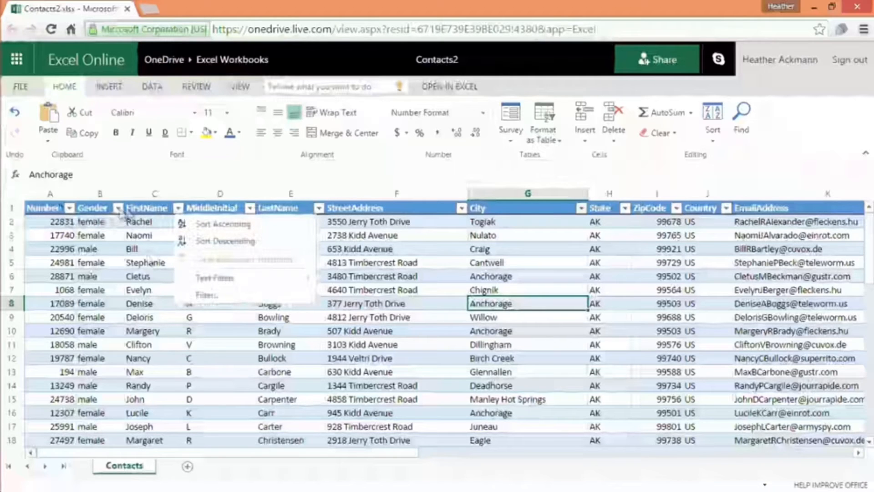
pyautogui.click(119, 210)
pyautogui.click(118, 209)
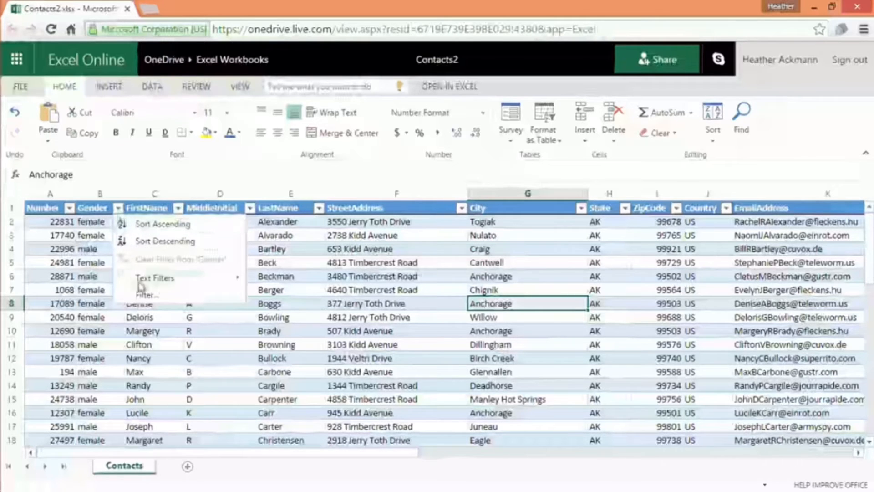
pyautogui.click(155, 296)
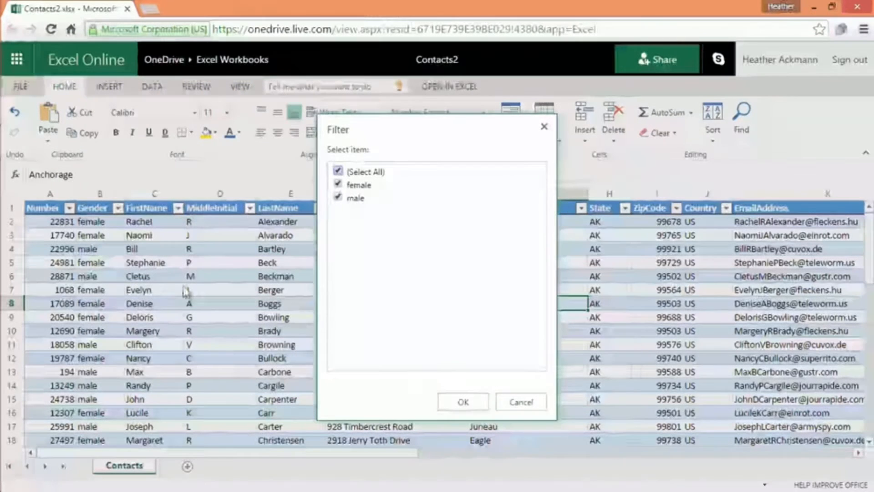
pyautogui.click(338, 172)
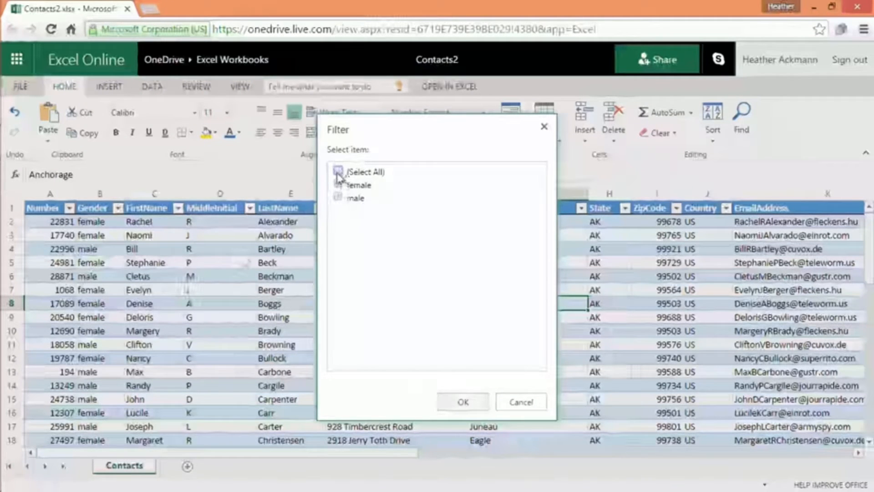
pyautogui.click(338, 184)
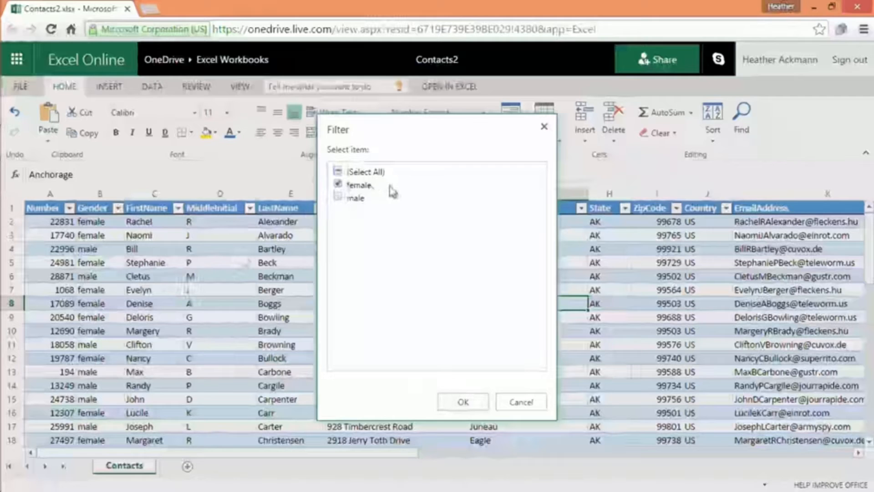
pyautogui.click(458, 401)
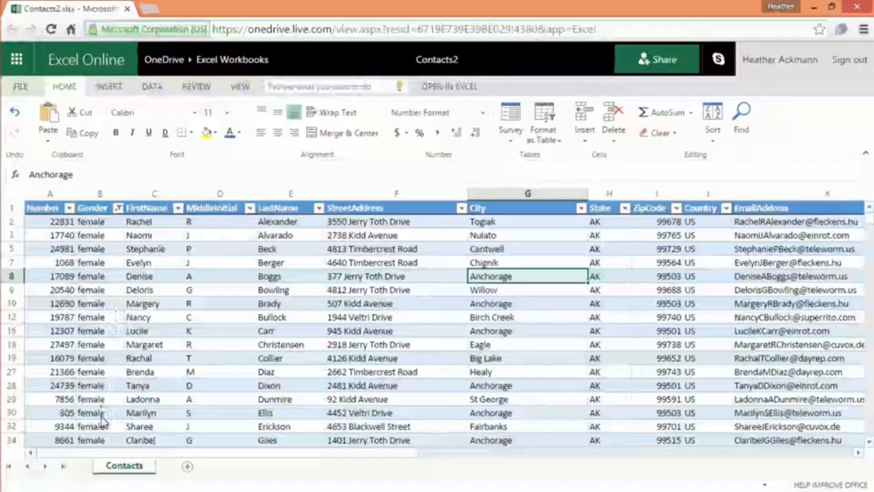
# Reset the Gender column filter to include all entries.
pyautogui.click(118, 208)
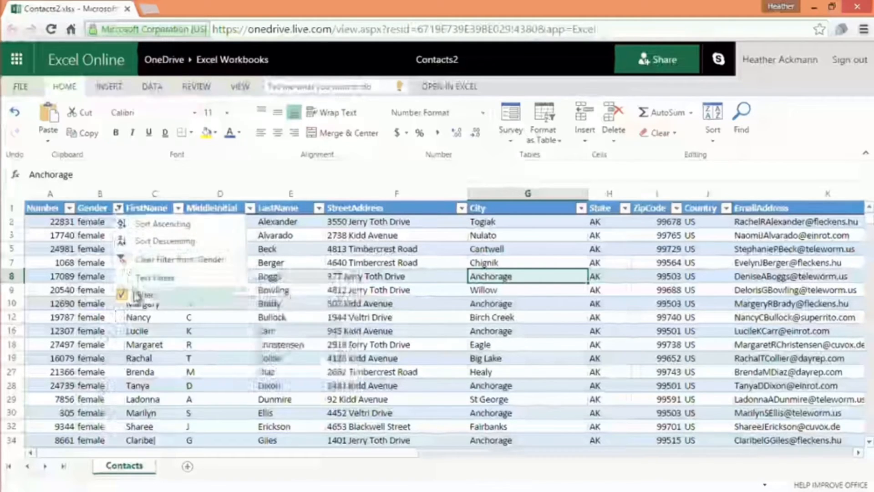
pyautogui.click(139, 295)
pyautogui.click(338, 171)
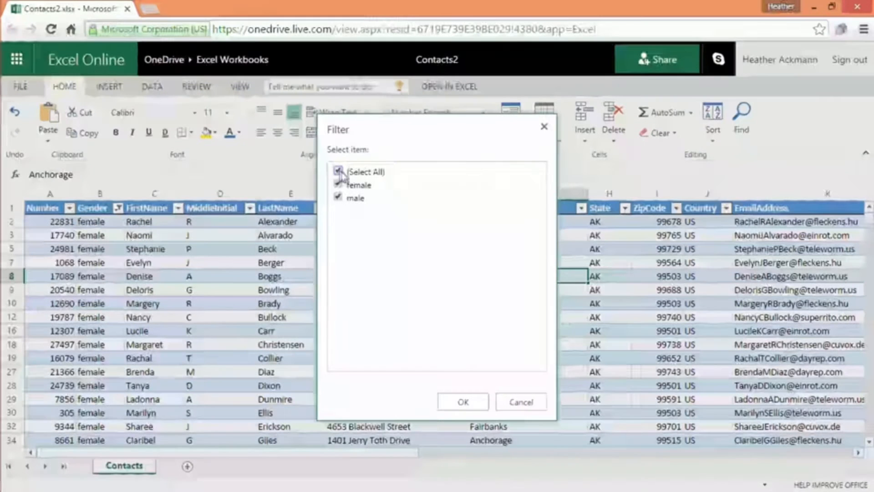
pyautogui.click(463, 401)
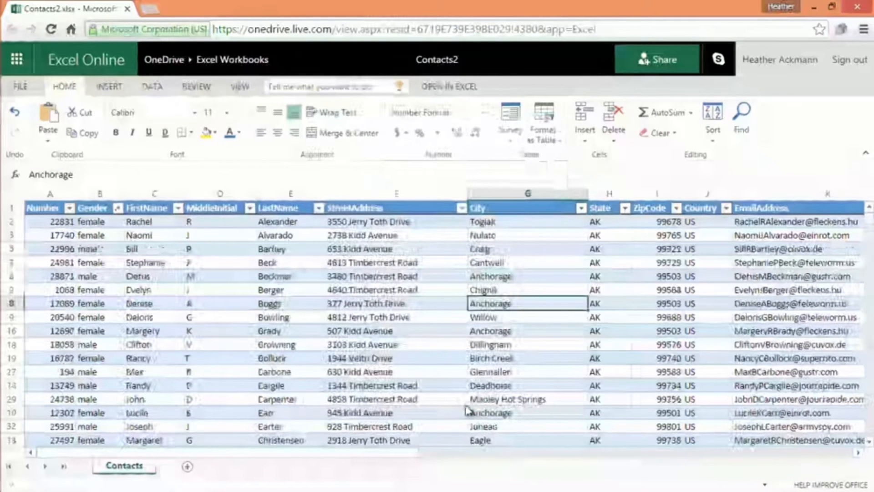
# Examine the text filter types and custom filter comparison operators for the FirstName column without applying a filter.
pyautogui.click(178, 208)
pyautogui.moveTo(218, 279)
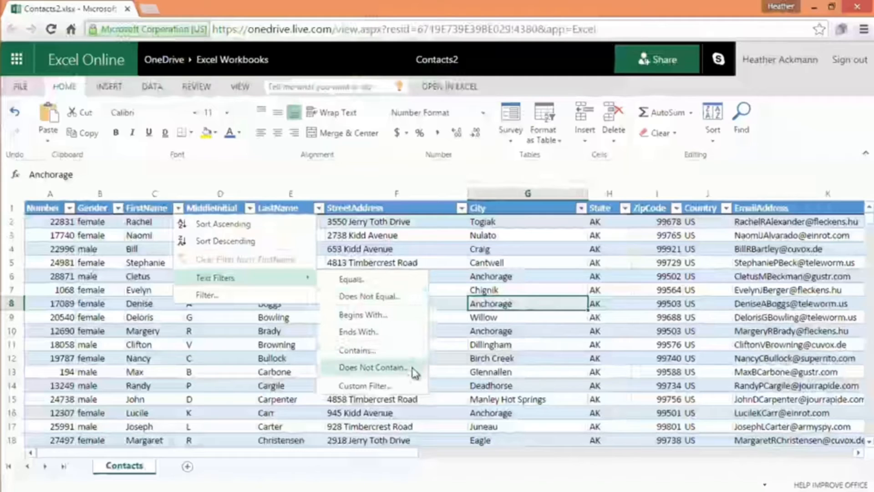
pyautogui.click(415, 386)
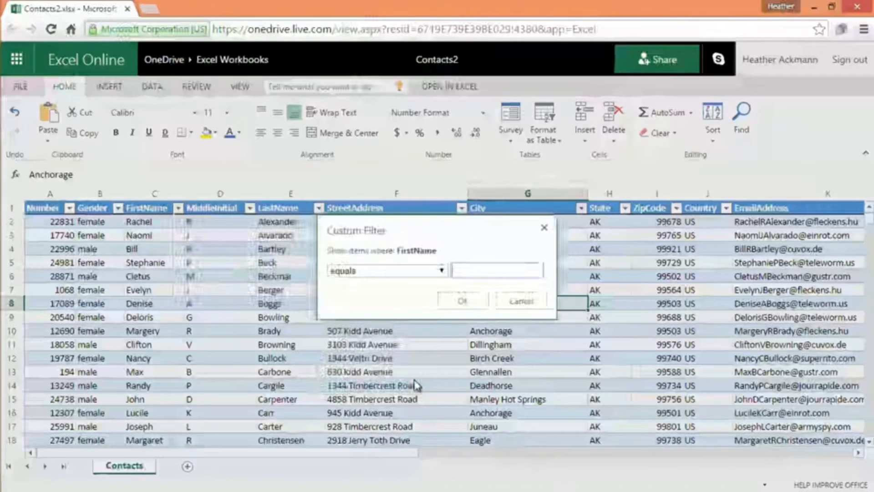
pyautogui.click(442, 270)
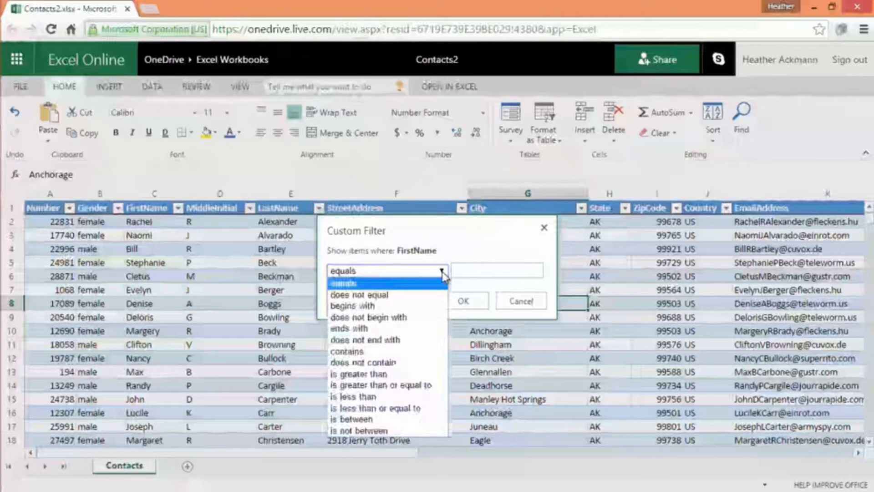
pyautogui.click(443, 275)
pyautogui.click(519, 301)
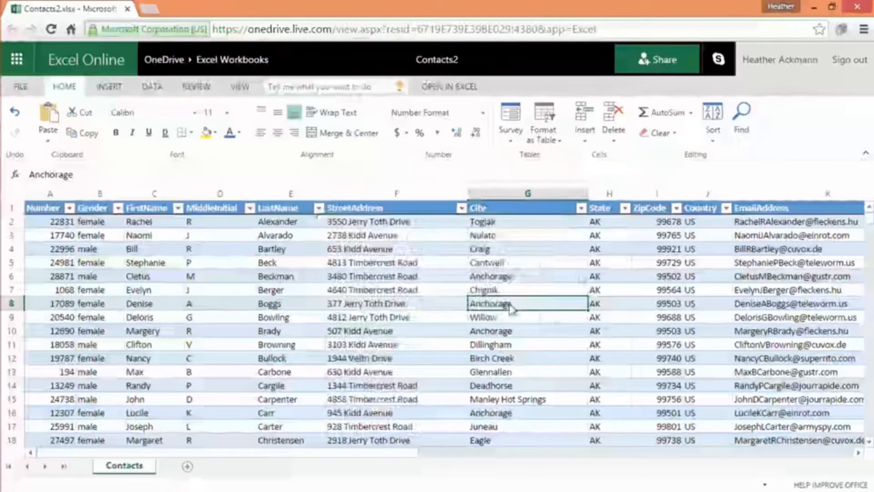
# Examine the number filter types and custom filter comparison operators for the ZipCode column.
pyautogui.click(677, 209)
pyautogui.moveTo(750, 280)
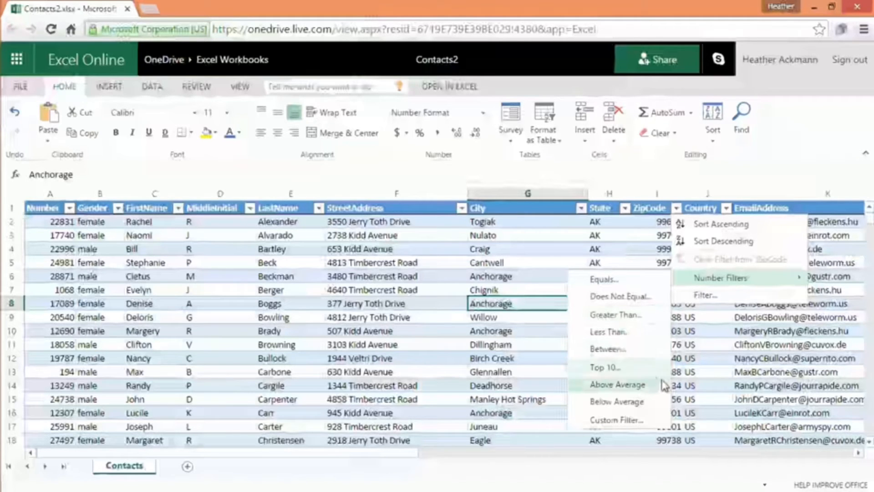
pyautogui.click(656, 421)
pyautogui.click(442, 271)
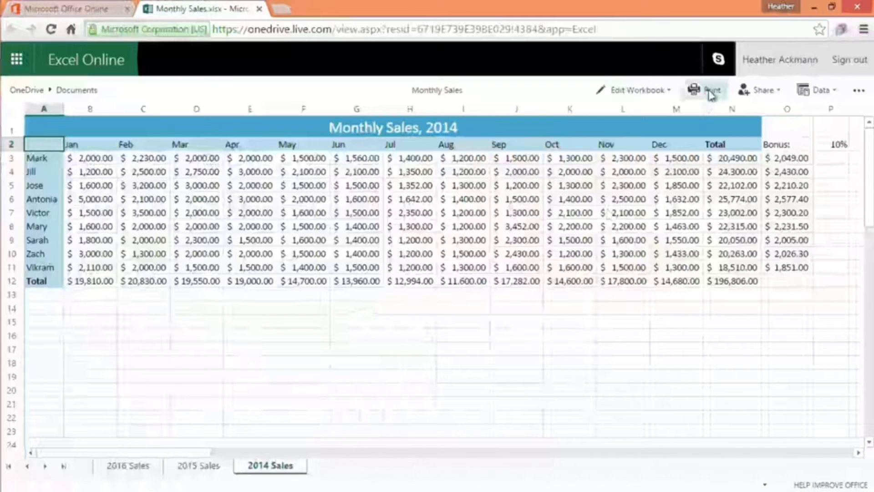
# Review the sharing, data refresh and additional commands available for the Monthly Sales workbook in reading view.
pyautogui.click(777, 93)
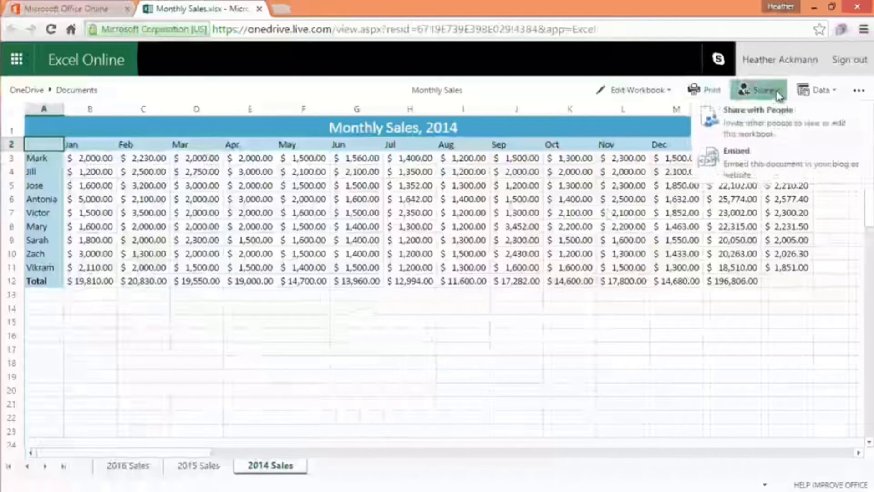
pyautogui.click(824, 95)
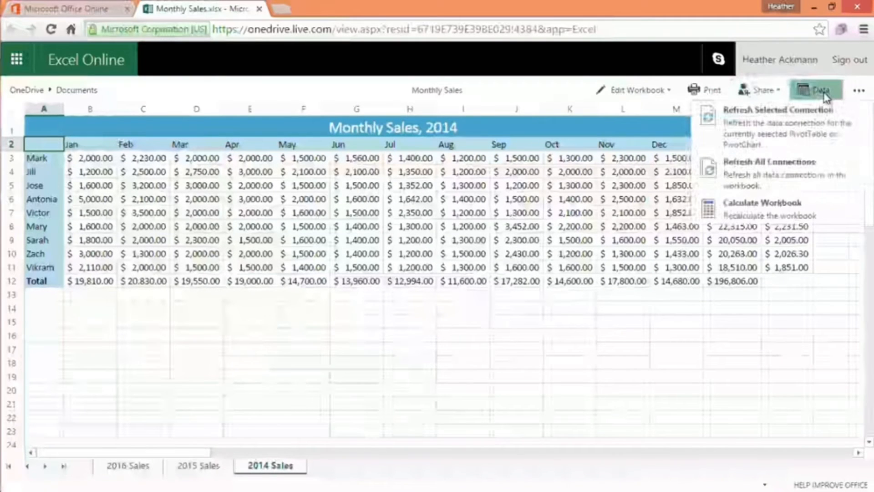
pyautogui.click(859, 93)
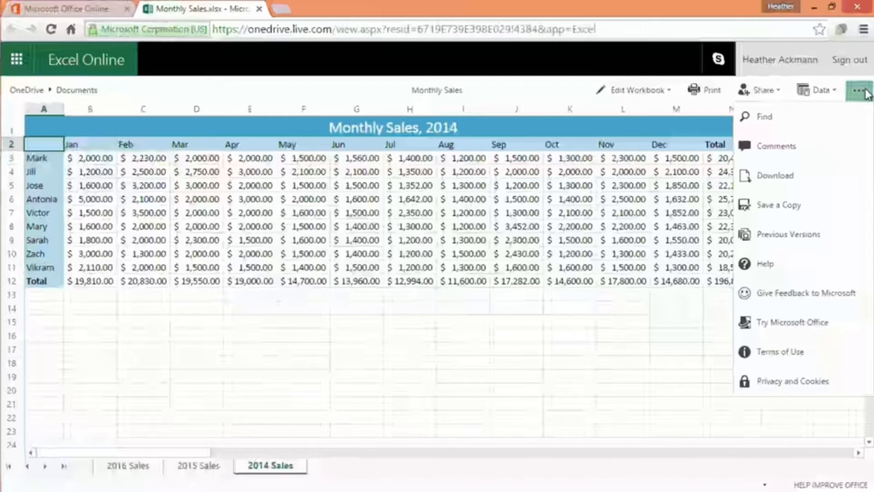
pyautogui.click(866, 93)
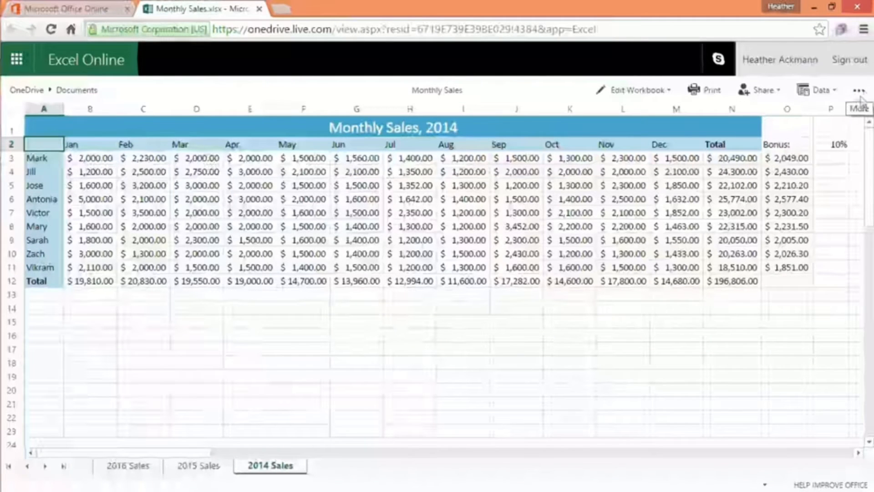
# Switch the Monthly Sales workbook from reading view to editing in Excel Online.
pyautogui.click(666, 95)
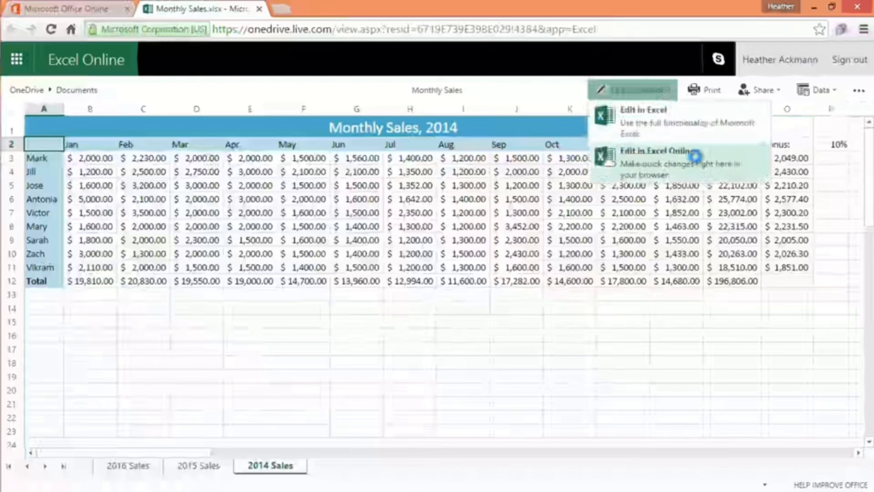
pyautogui.click(695, 161)
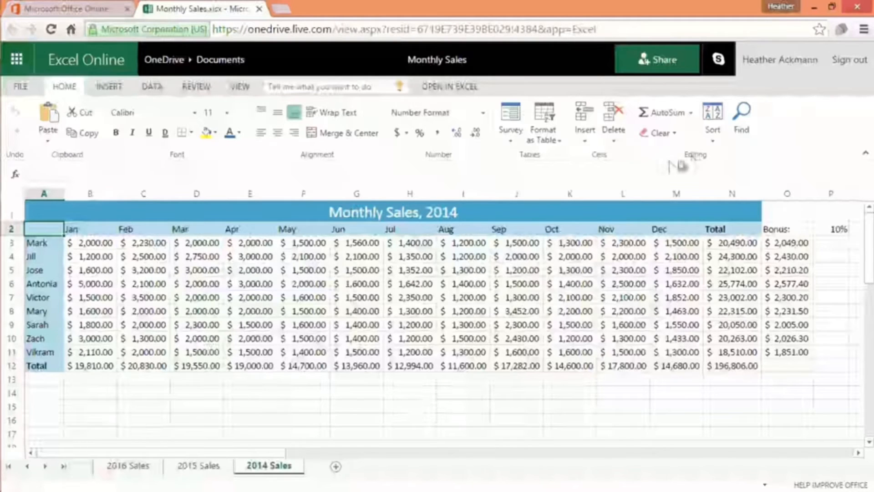
# Hide the headings and gridlines on the 2014 Sales sheet and turn both back on.
pyautogui.click(239, 88)
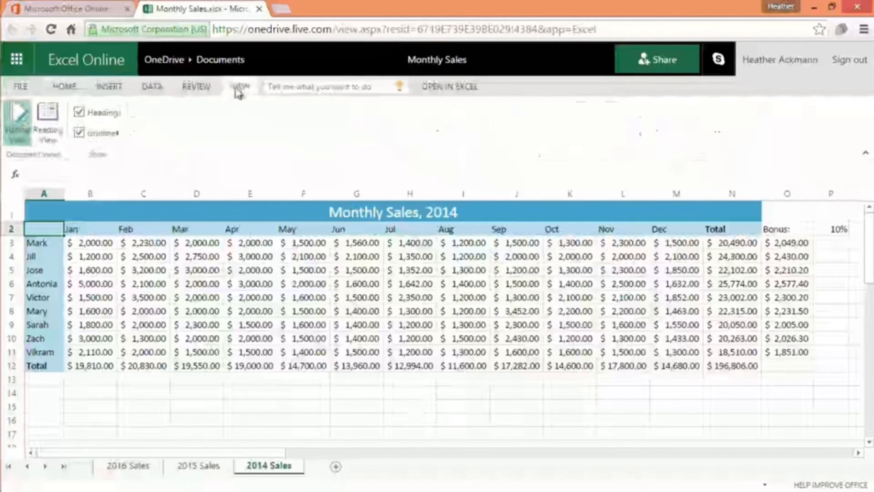
pyautogui.click(80, 112)
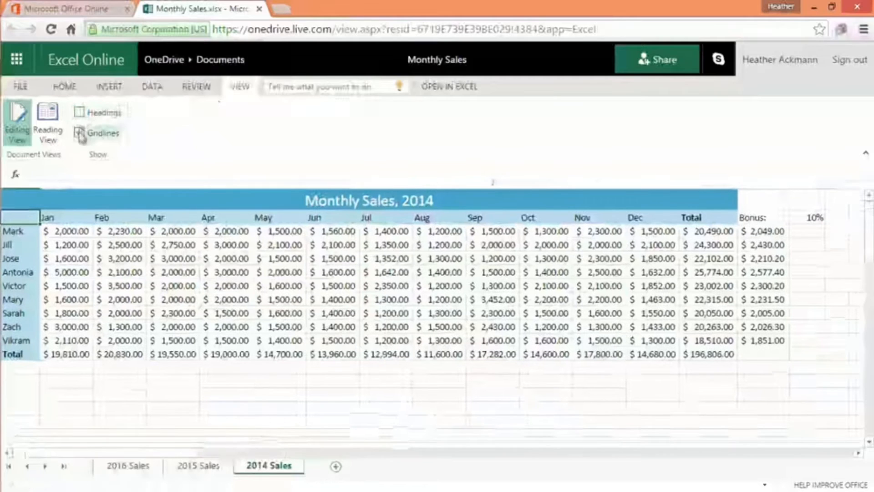
pyautogui.click(79, 133)
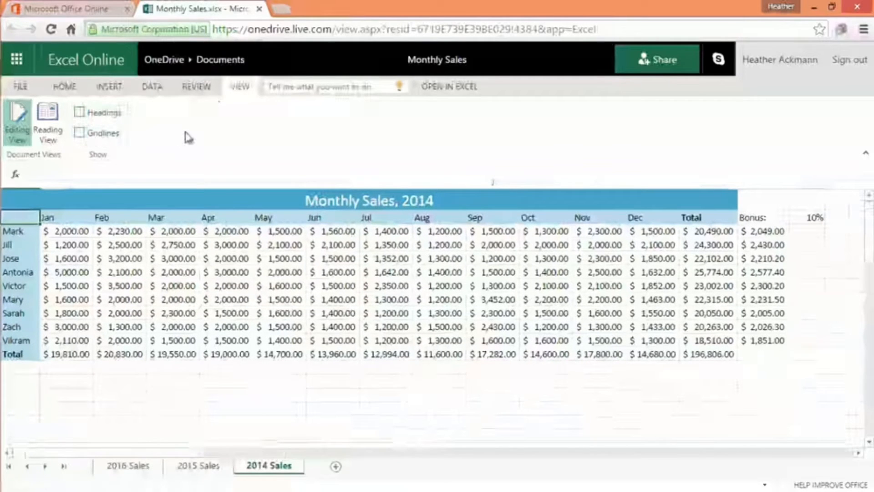
pyautogui.click(79, 133)
pyautogui.click(80, 112)
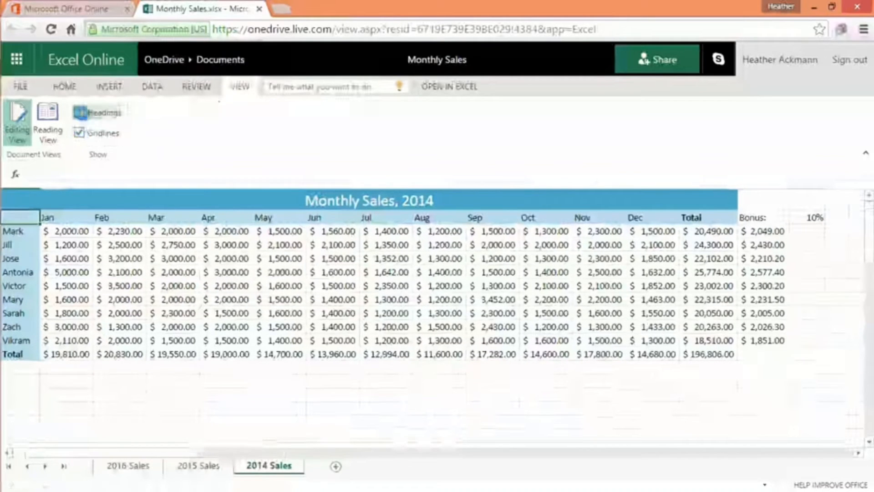
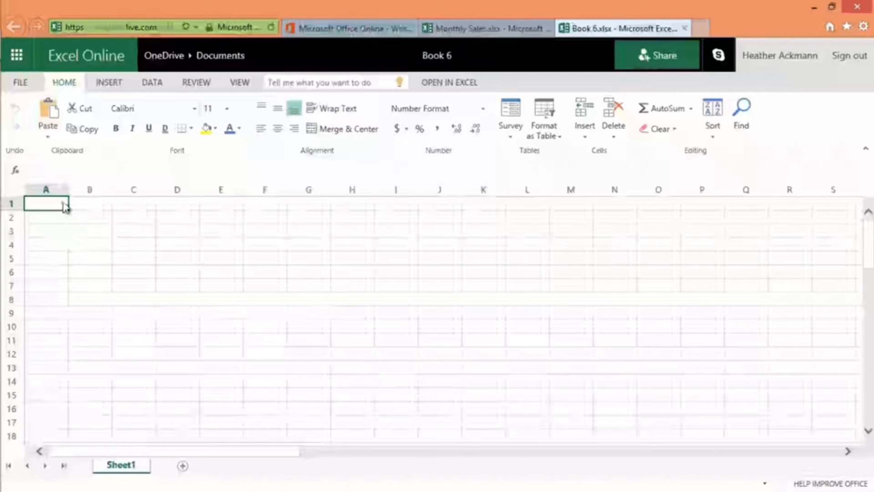
# Enter the formula =2+5*3 in cell A1 of the blank Book 6 workbook.
pyautogui.write('=')
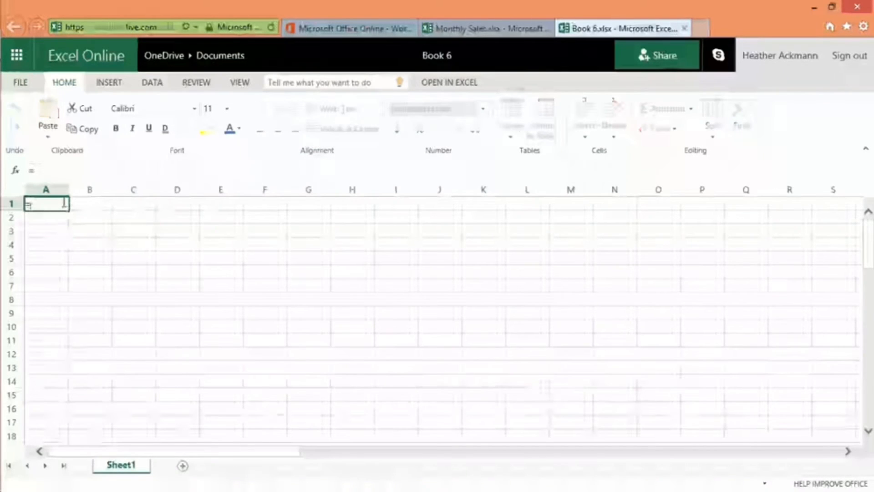
pyautogui.write('2+5*3')
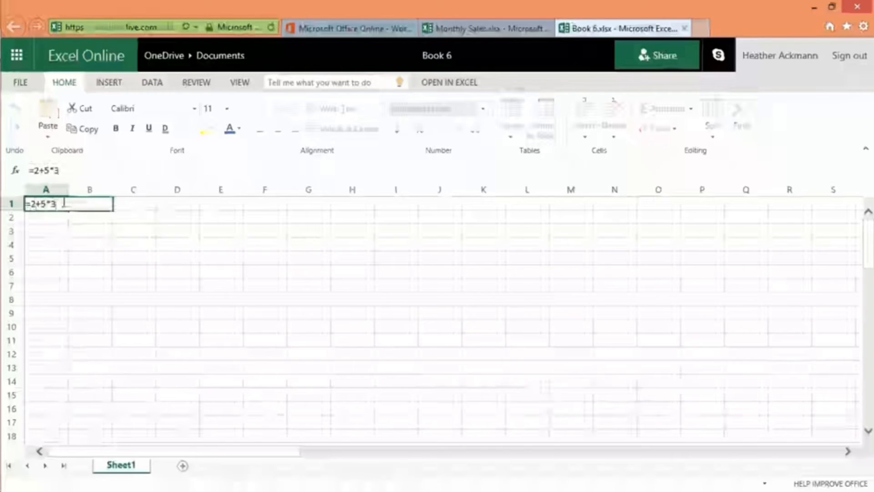
pyautogui.press('Return')
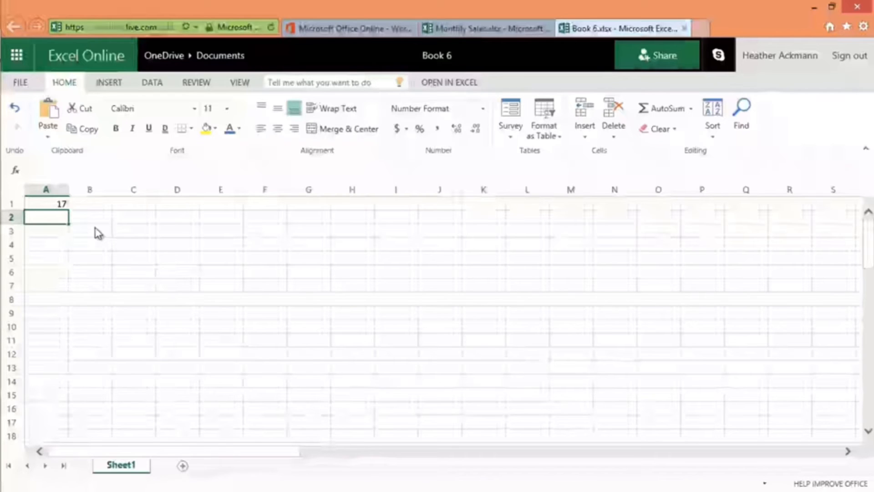
# Examine the formula behind the result in cell A1, both in the formula bar and inside the cell.
pyautogui.click(60, 204)
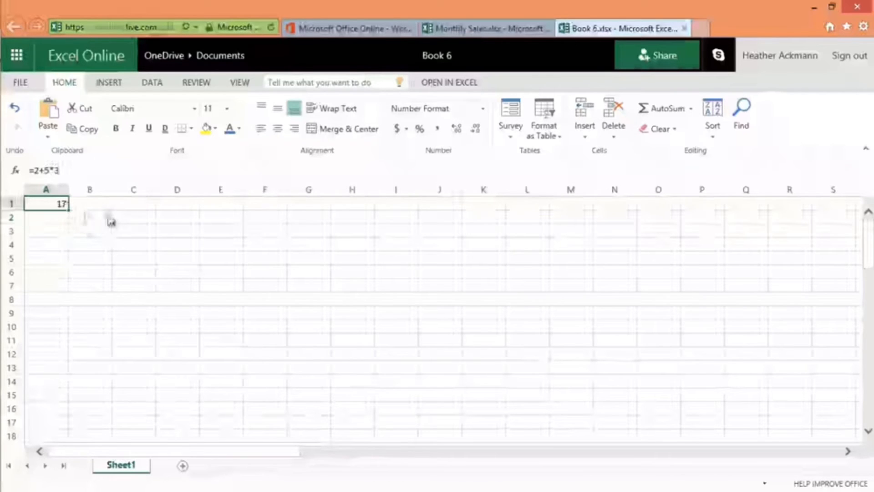
pyautogui.click(104, 172)
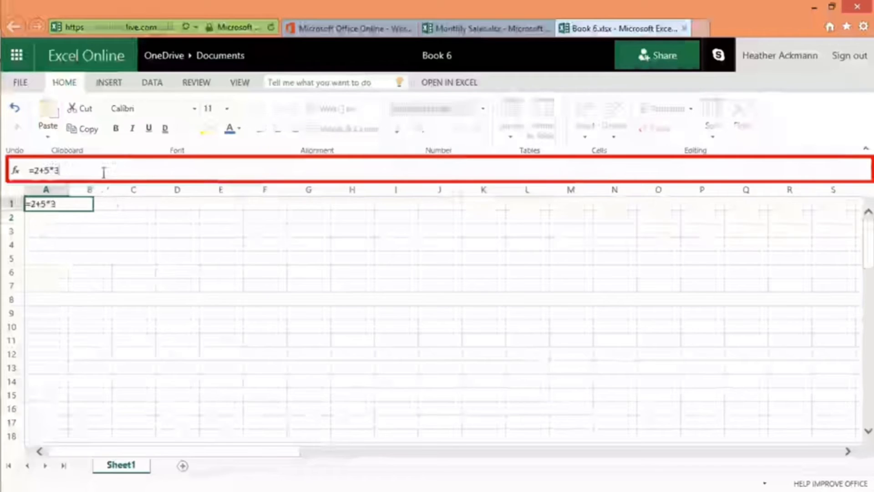
pyautogui.click(107, 221)
pyautogui.click(64, 205)
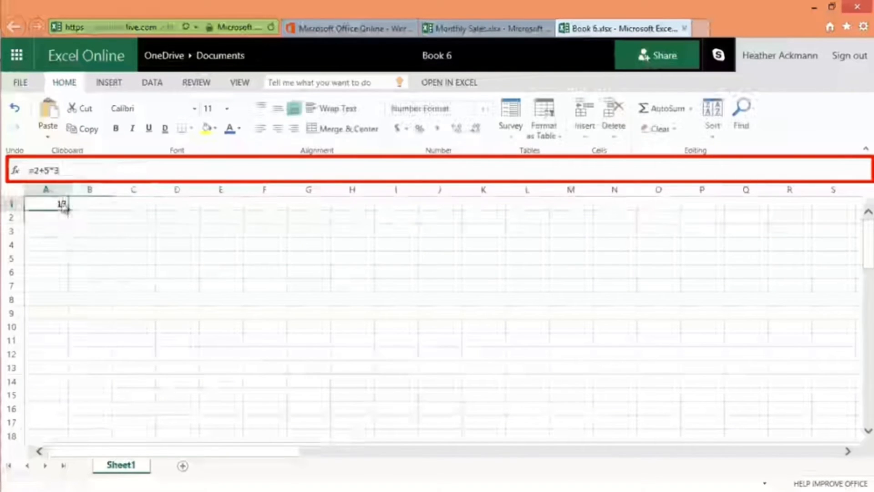
pyautogui.doubleClick(65, 207)
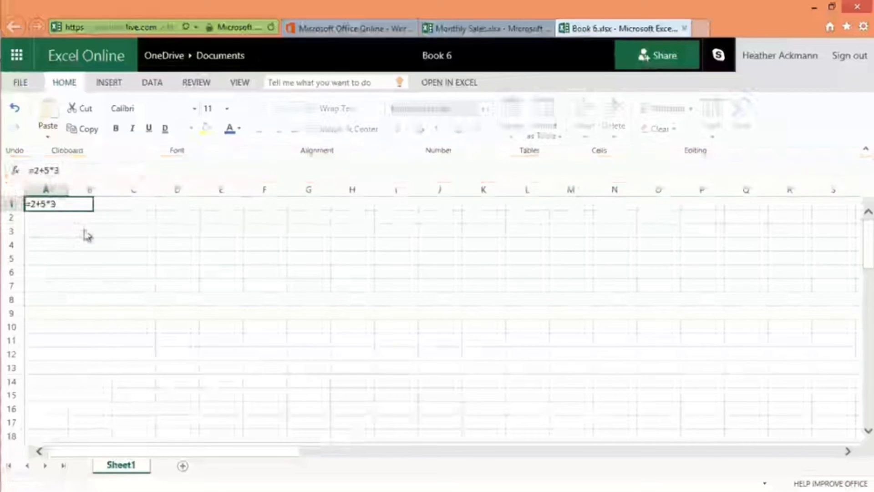
pyautogui.click(80, 222)
pyautogui.click(60, 204)
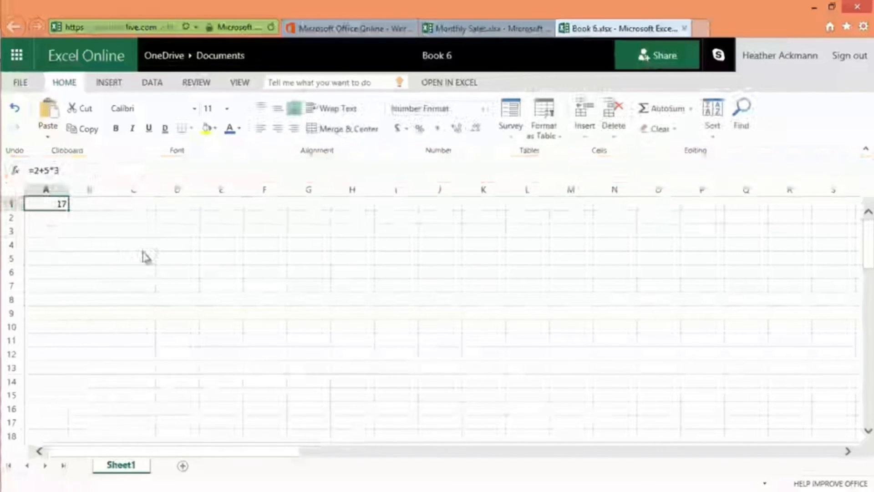
pyautogui.press('F2')
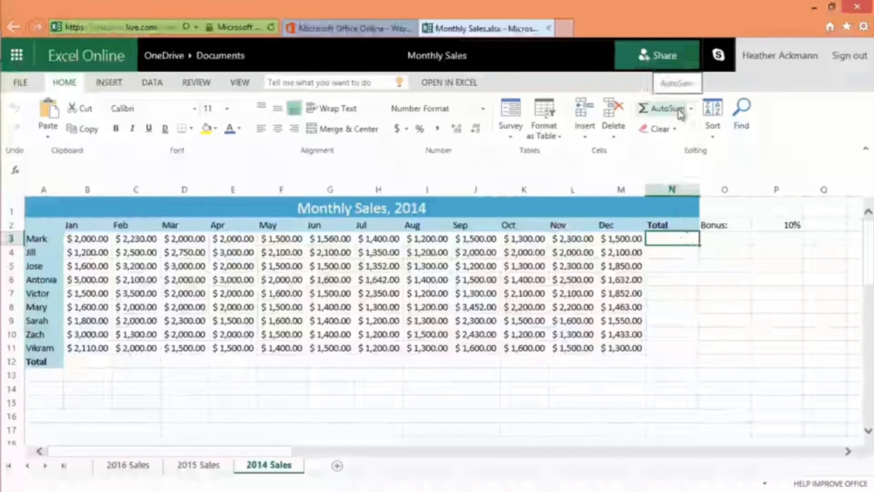
# Total the January to December sales of row 3 in cell N3 of the 2014 Sales sheet with AutoSum.
pyautogui.click(692, 113)
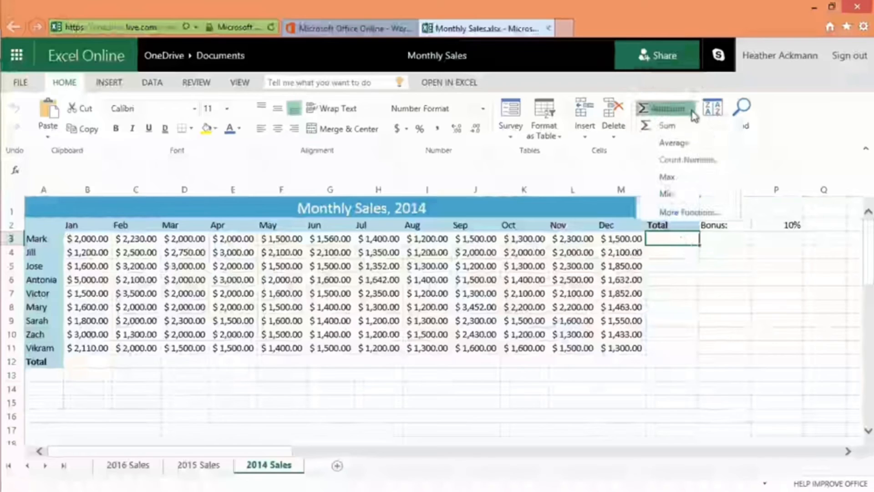
pyautogui.click(693, 115)
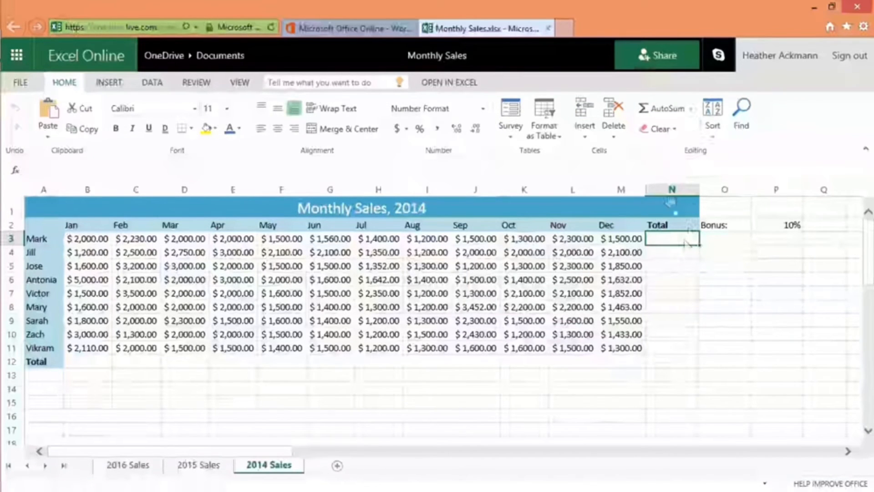
pyautogui.click(660, 110)
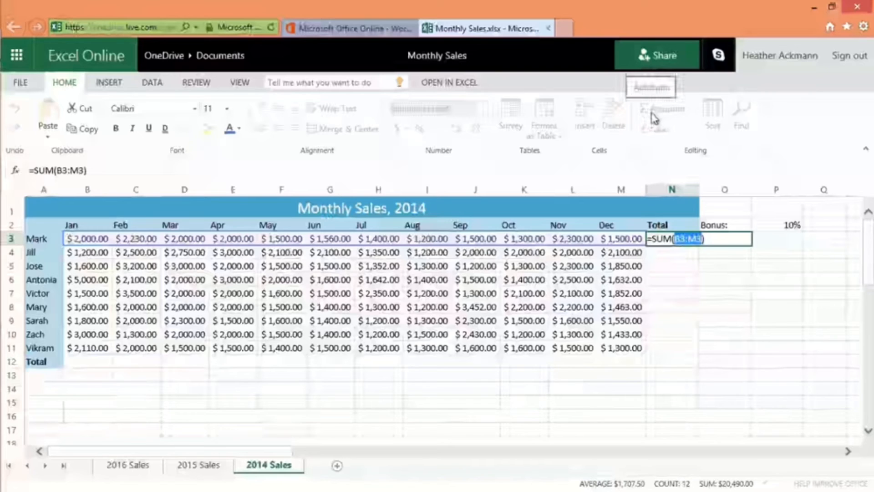
pyautogui.press('Return')
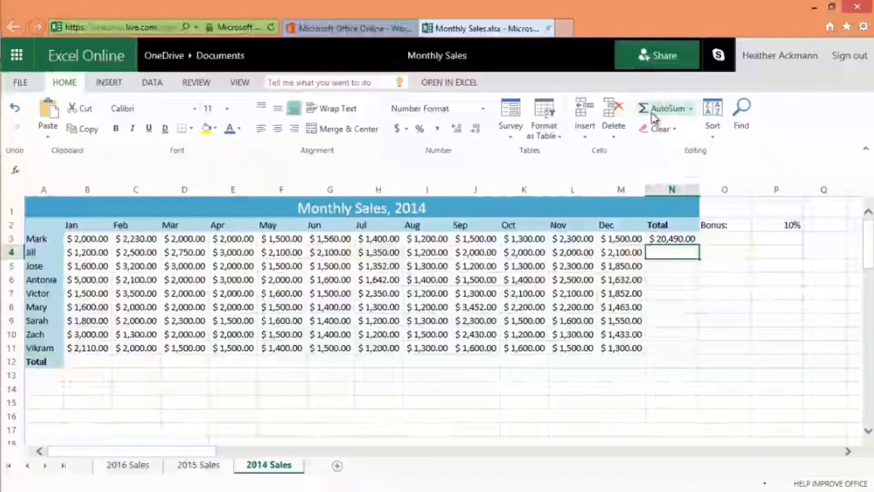
# Total row 4's monthly sales in cell N4 with AutoSum and fill the formula down to N11.
pyautogui.click(655, 109)
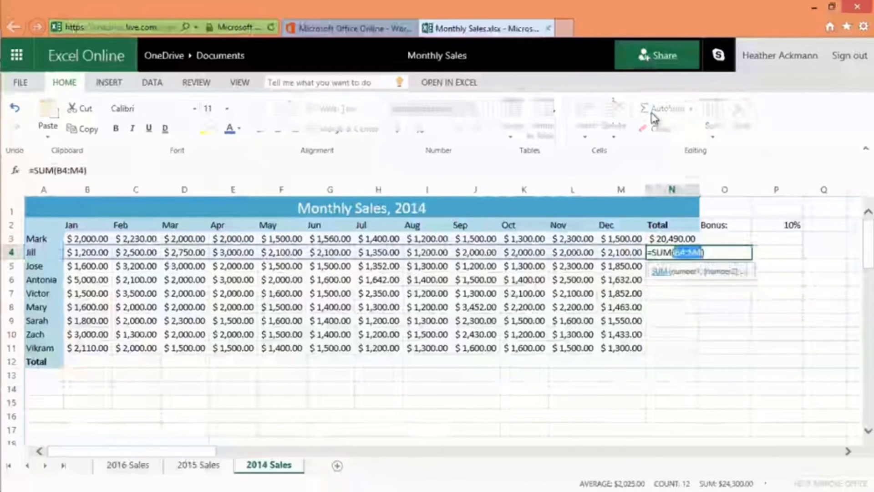
pyautogui.press('Return')
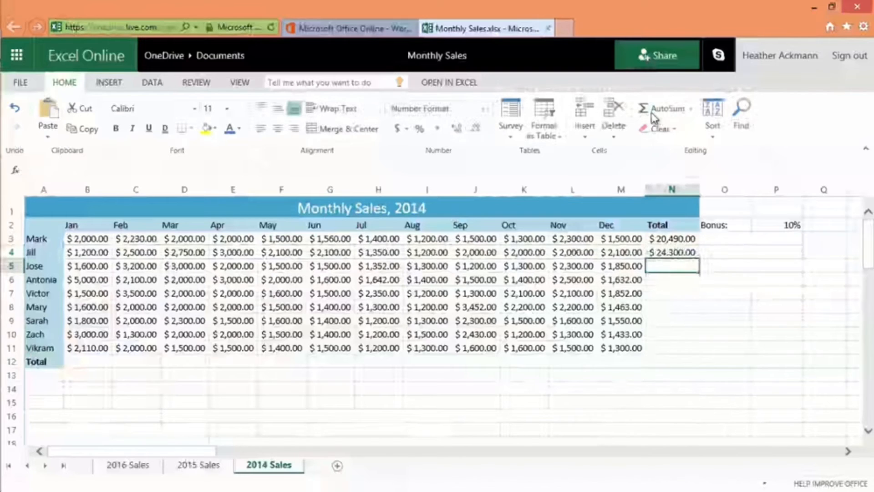
pyautogui.click(676, 252)
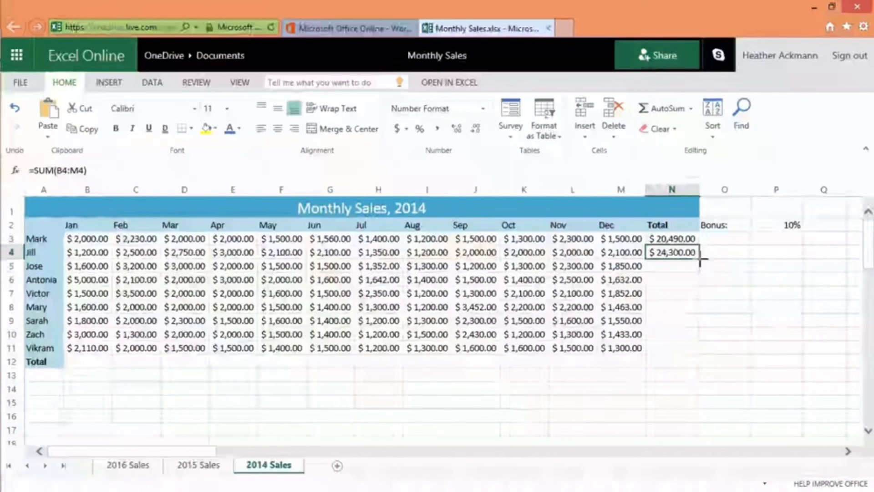
pyautogui.moveTo(700, 260); pyautogui.dragTo(702, 355)
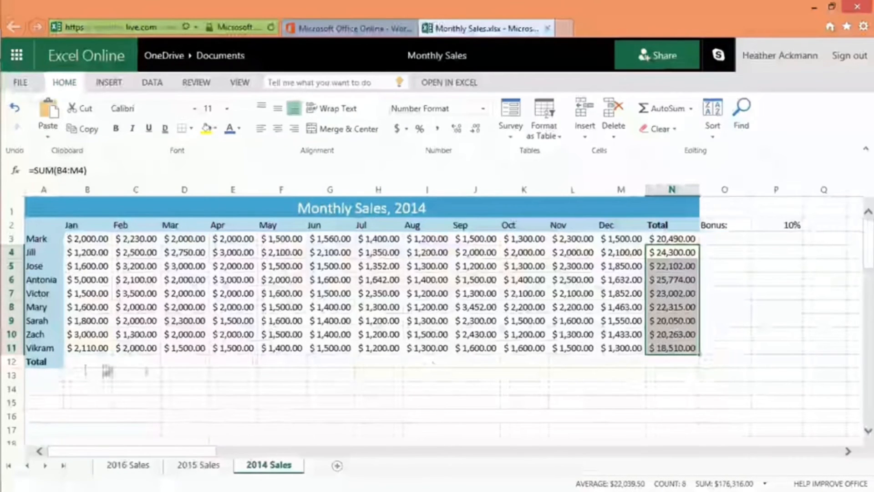
# Total the January sales in cell B12 with =SUM(B3:B11) using AutoSum and fill the formula across to N12.
pyautogui.click(85, 364)
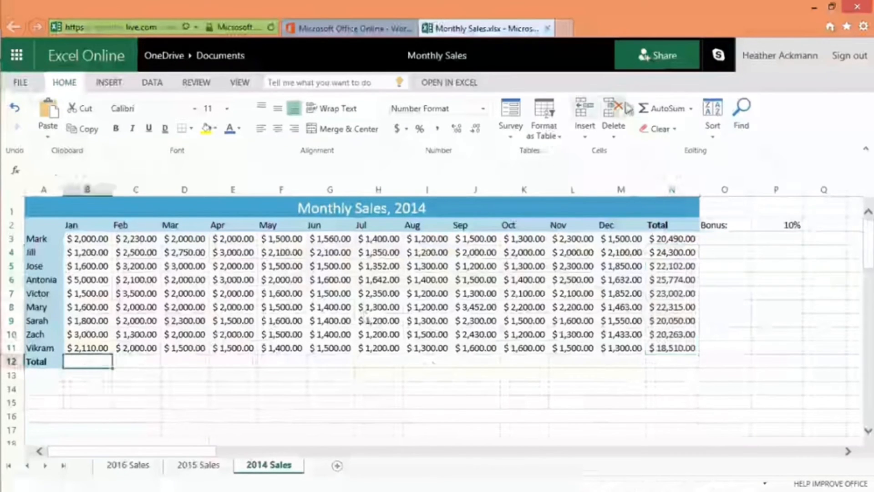
pyautogui.click(644, 109)
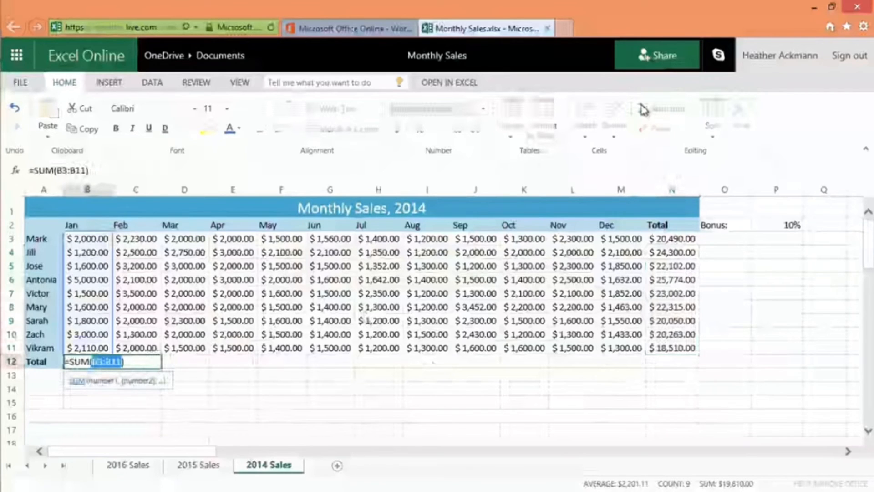
pyautogui.click(240, 241)
pyautogui.moveTo(239, 241); pyautogui.dragTo(245, 335)
pyautogui.moveTo(120, 298); pyautogui.dragTo(187, 300)
pyautogui.moveTo(184, 252); pyautogui.dragTo(418, 349)
pyautogui.moveTo(84, 238); pyautogui.dragTo(91, 356)
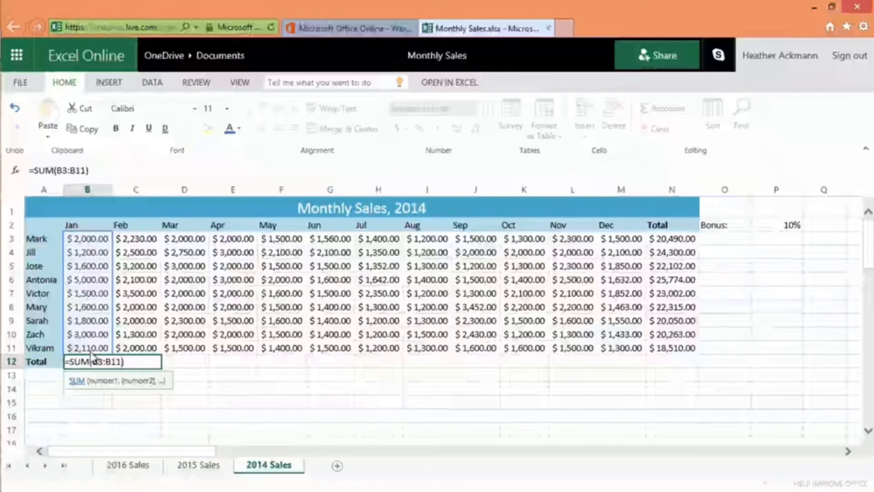
pyautogui.press('Return')
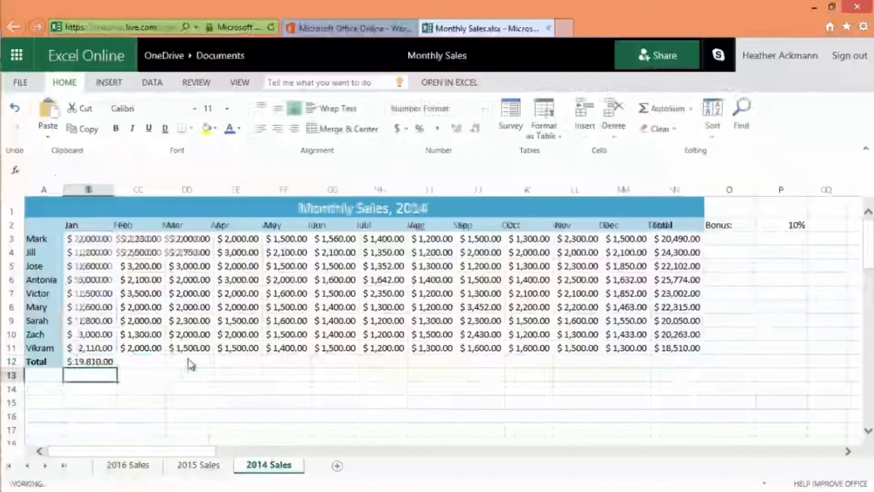
pyautogui.click(113, 363)
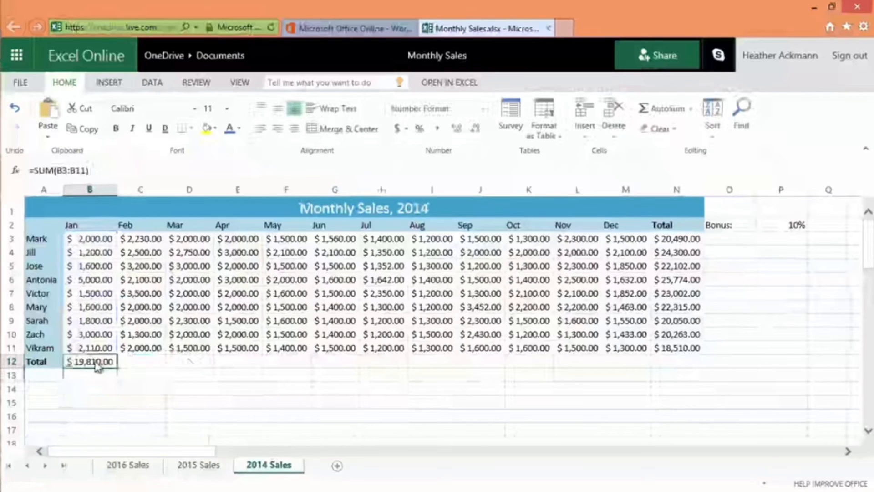
pyautogui.moveTo(116, 365); pyautogui.dragTo(668, 374)
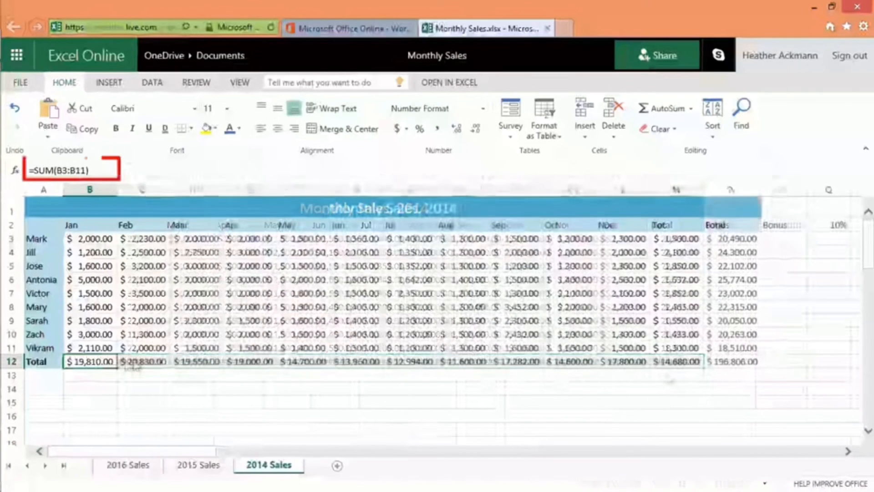
# Compare the SUM formulas of the monthly totals in row 12 from January to May.
pyautogui.click(136, 364)
pyautogui.click(197, 367)
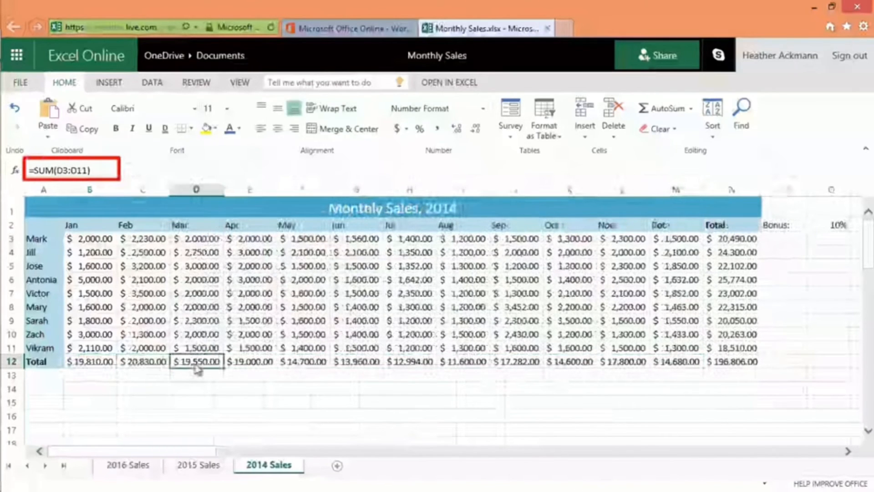
pyautogui.click(245, 364)
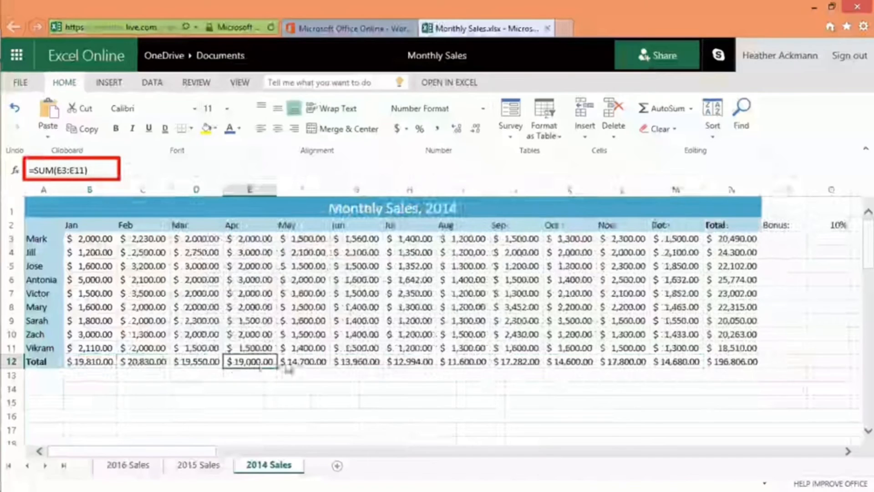
pyautogui.click(306, 364)
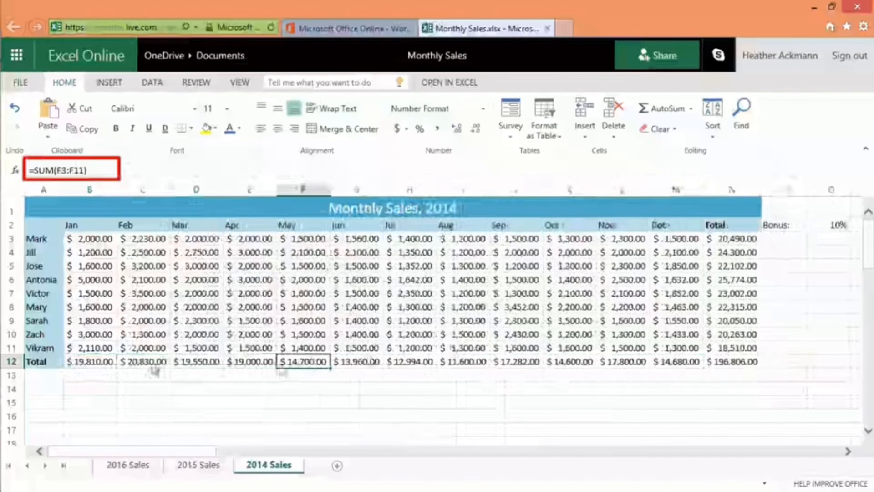
pyautogui.click(139, 366)
pyautogui.click(109, 365)
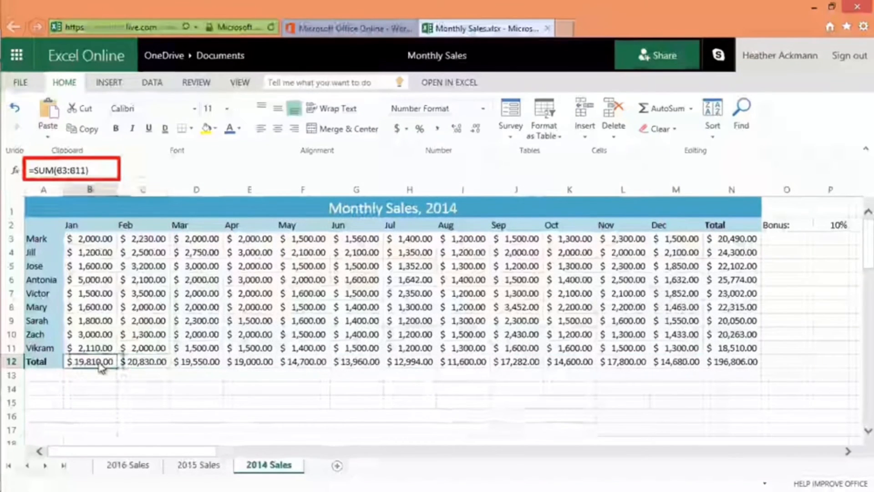
pyautogui.click(137, 364)
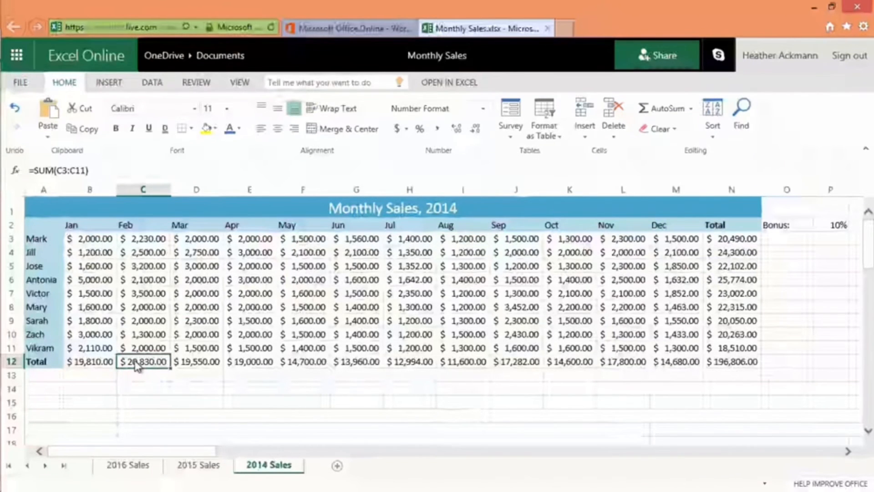
# Calculate the bonus in cell O3 with =N3*$P$2 and fill the formula down to O11.
pyautogui.click(833, 229)
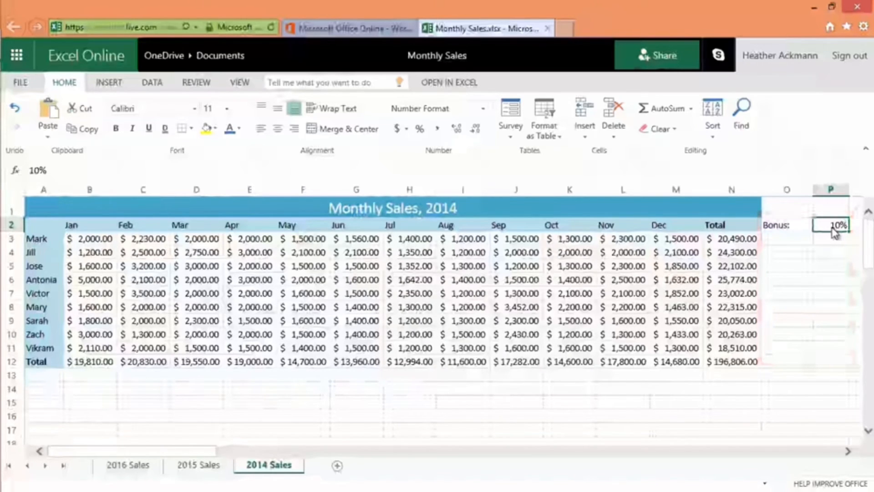
pyautogui.click(784, 242)
pyautogui.write('=')
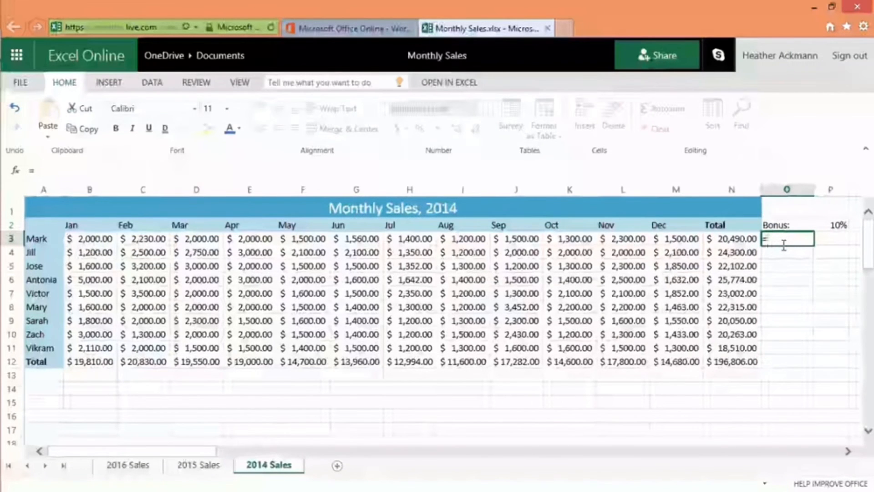
pyautogui.write('n3')
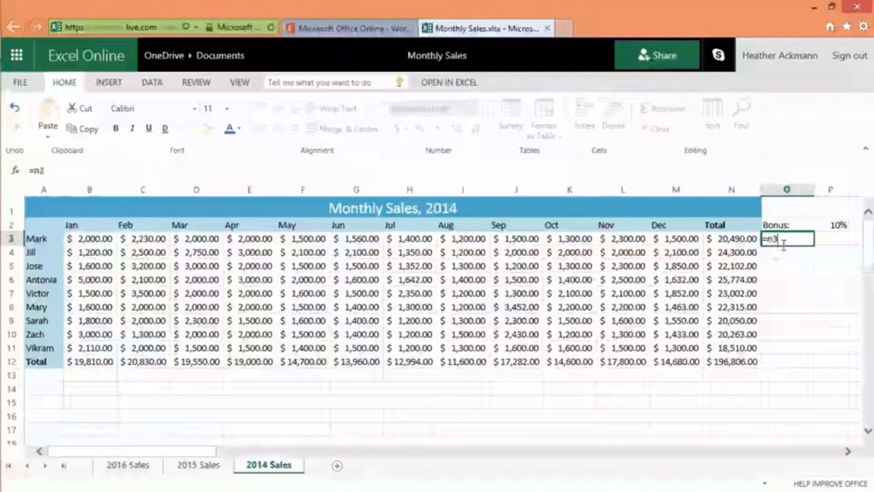
pyautogui.write('*$p$2')
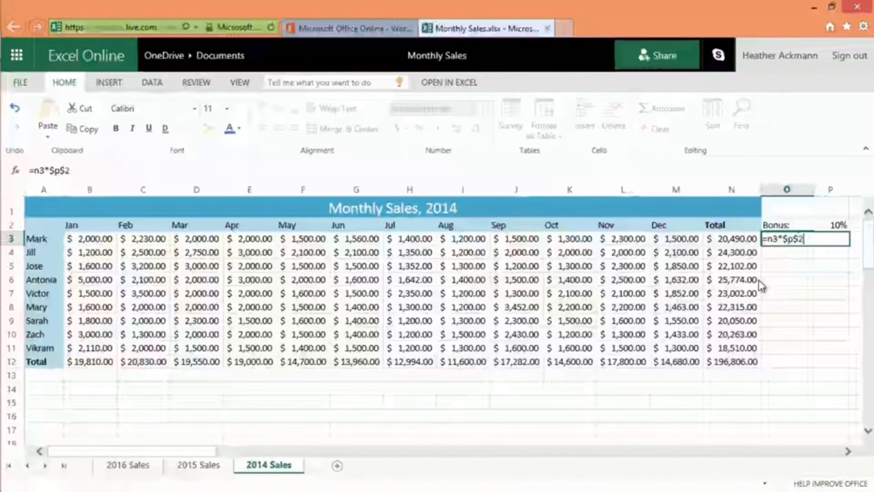
pyautogui.press('Return')
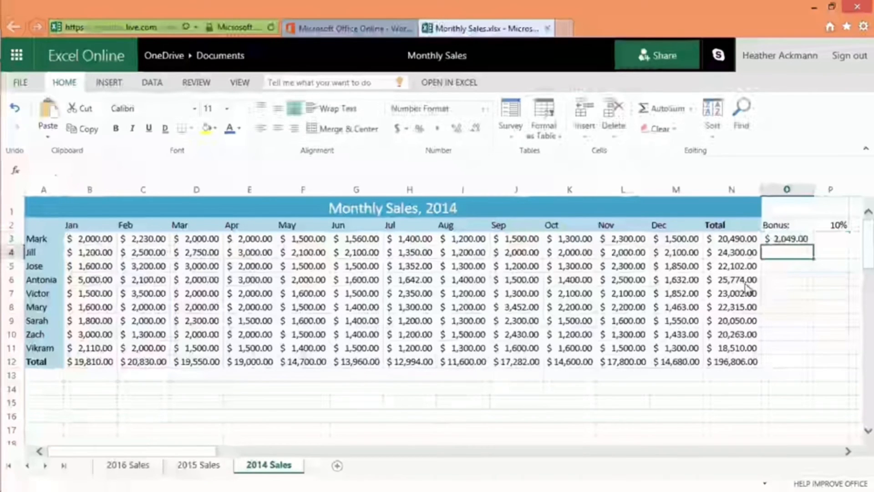
pyautogui.click(806, 239)
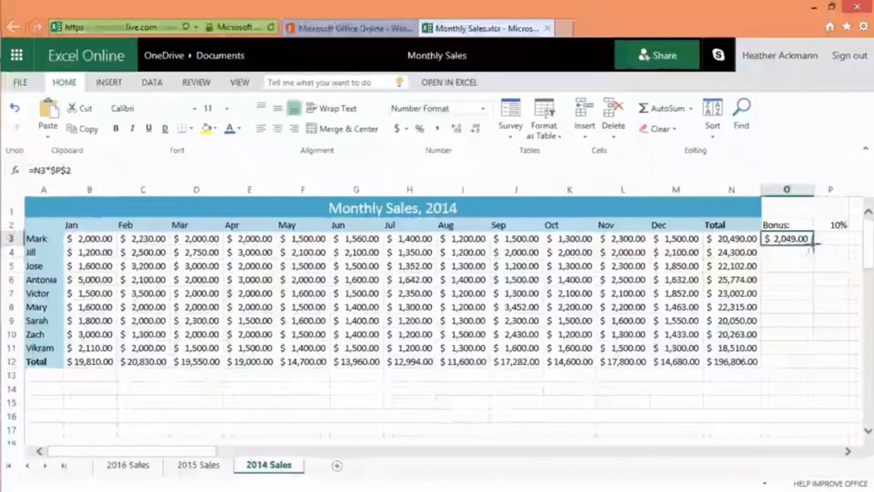
pyautogui.moveTo(813, 245); pyautogui.dragTo(804, 348)
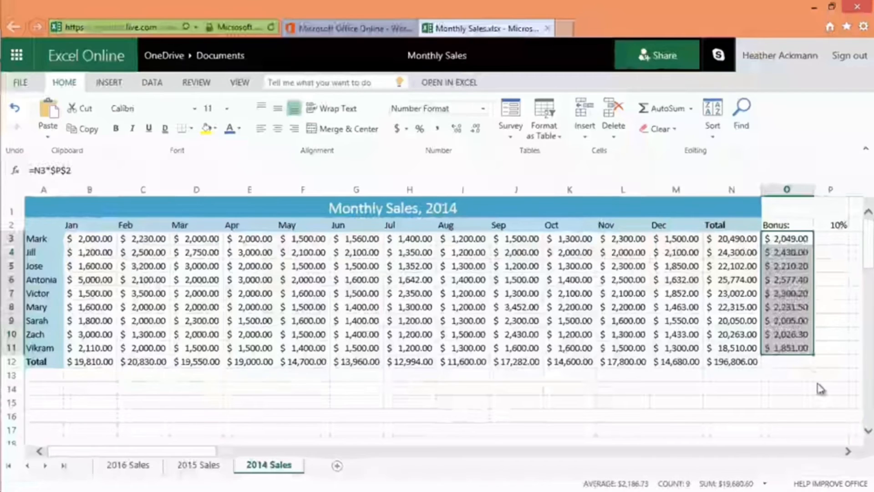
# Set the bonus rate in cell P2 to 5%.
pyautogui.click(839, 226)
pyautogui.write('5%')
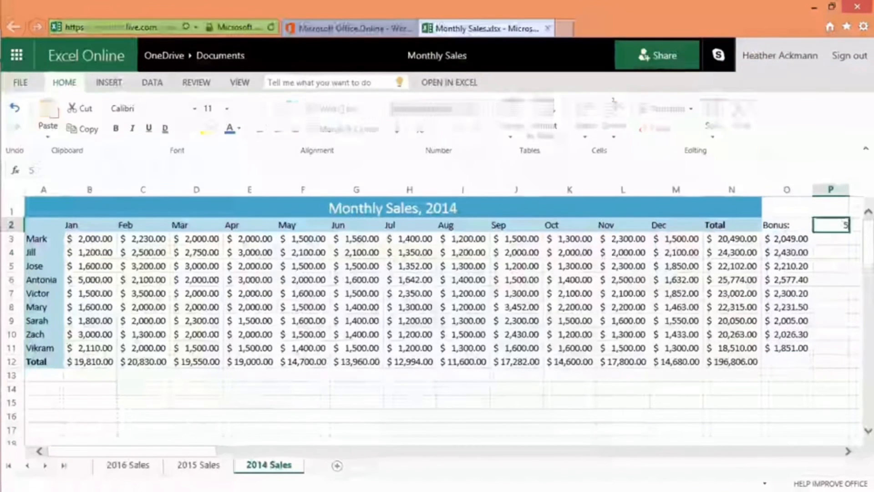
pyautogui.press('Return')
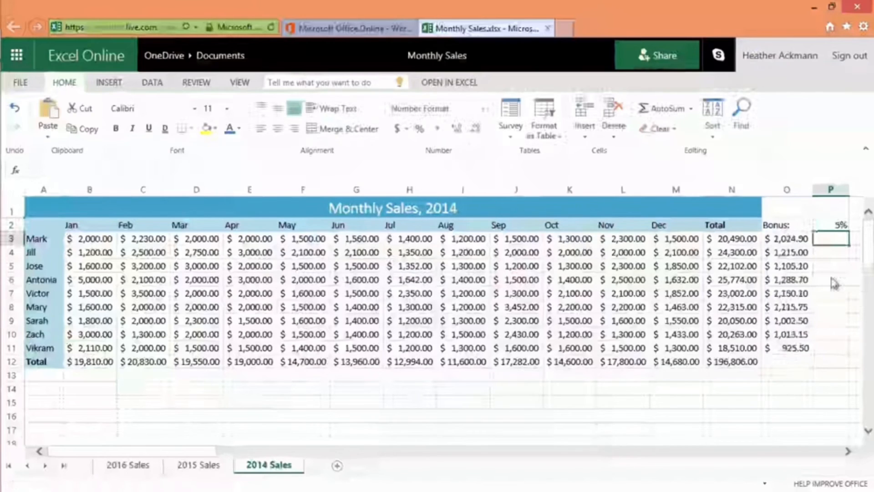
# Try bonus rates of 20%, 15% and 11% one after another in cell P2.
pyautogui.click(839, 226)
pyautogui.write('20%')
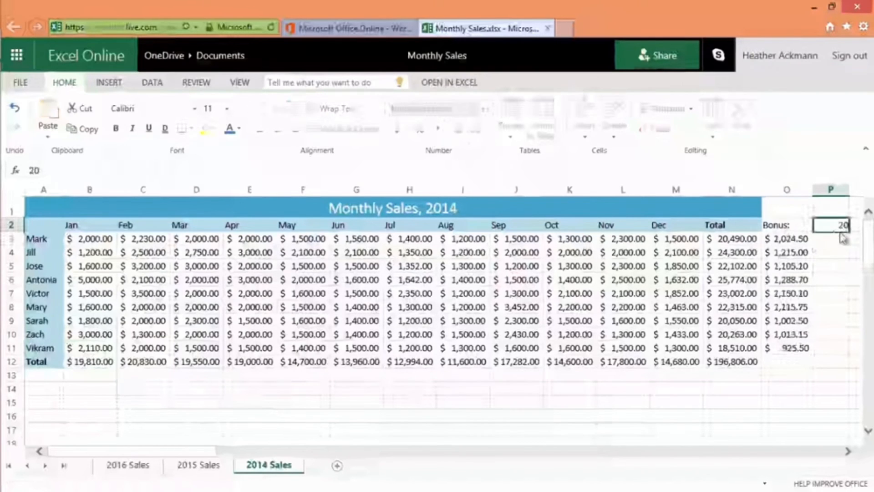
pyautogui.press('Return')
pyautogui.click(839, 226)
pyautogui.write('15%')
pyautogui.press('Return')
pyautogui.click(837, 230)
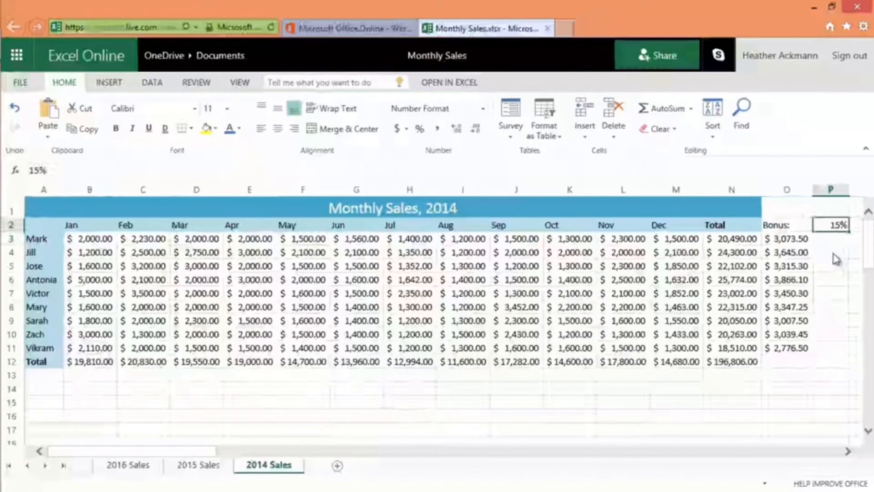
pyautogui.write('11%')
pyautogui.press('Return')
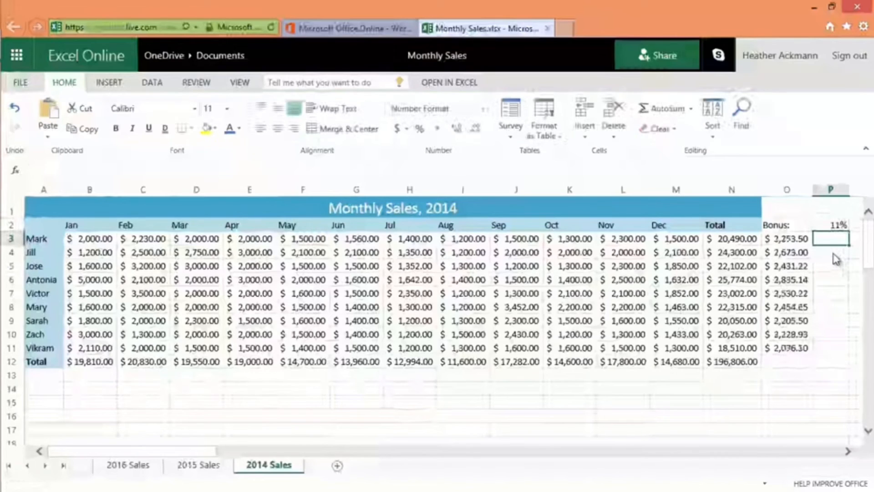
# Set the bonus rate in cell P2 to 10%.
pyautogui.click(839, 228)
pyautogui.write('10%')
pyautogui.press('Return')
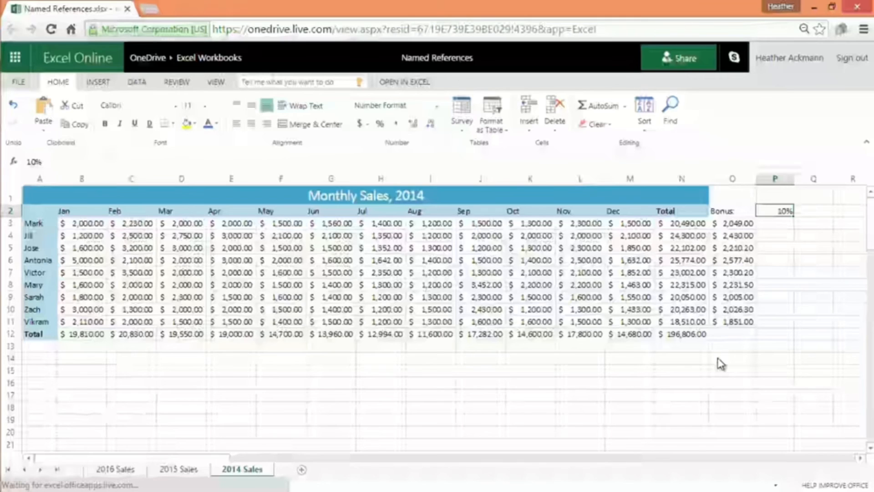
# In the Named References workbook, examine the bonus rate cell P2 and the bonus formulas in column O that use a named reference.
pyautogui.click(721, 363)
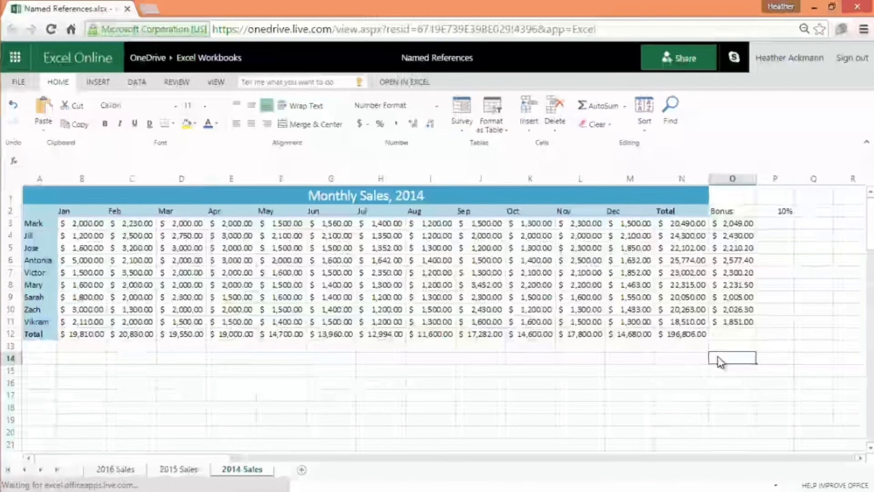
pyautogui.click(786, 214)
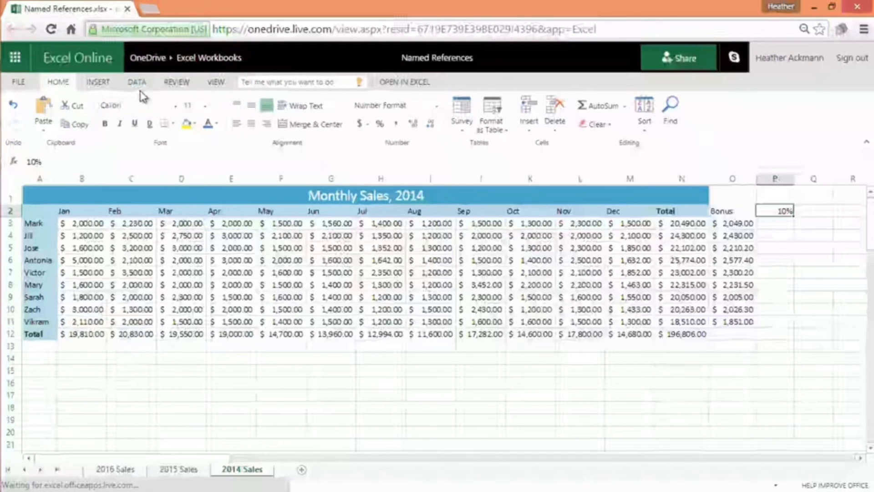
pyautogui.click(744, 227)
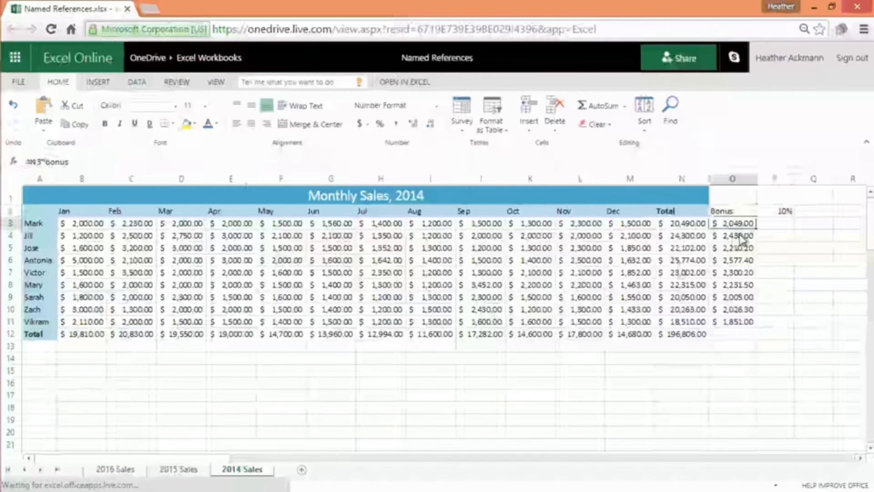
pyautogui.hotkey('ctrl', '+')
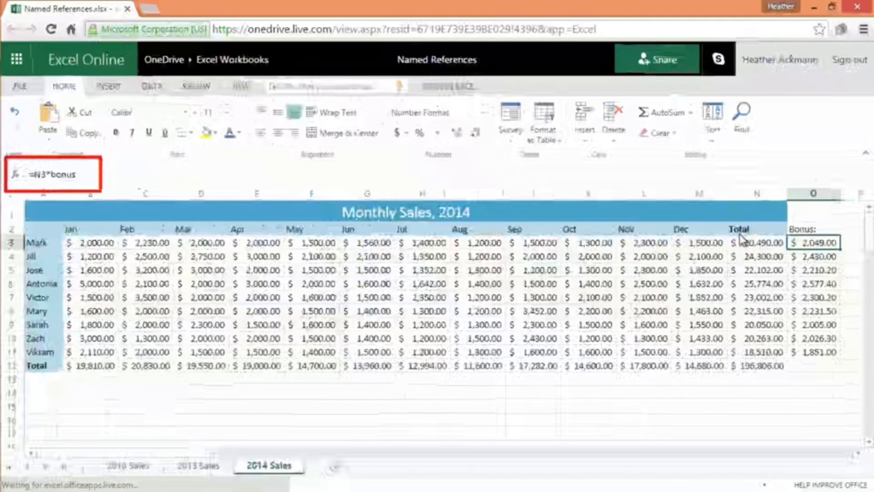
pyautogui.click(122, 176)
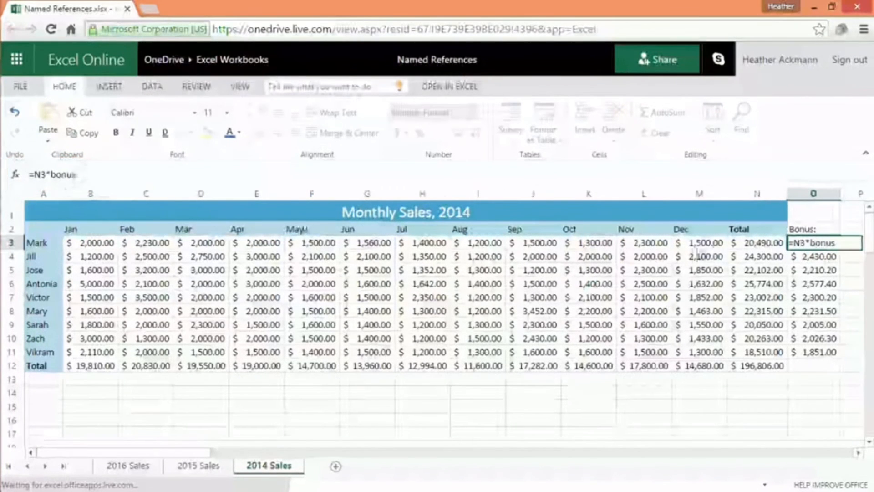
pyautogui.press('Return')
pyautogui.click(816, 271)
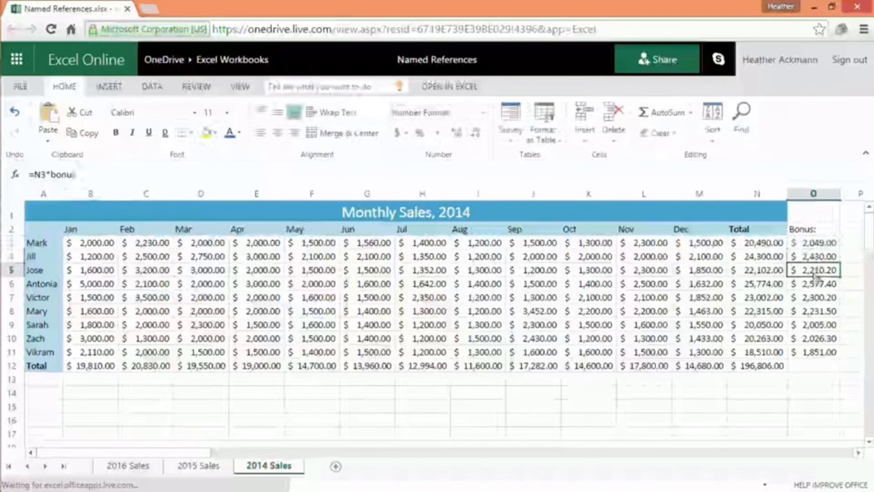
pyautogui.click(813, 284)
pyautogui.click(811, 299)
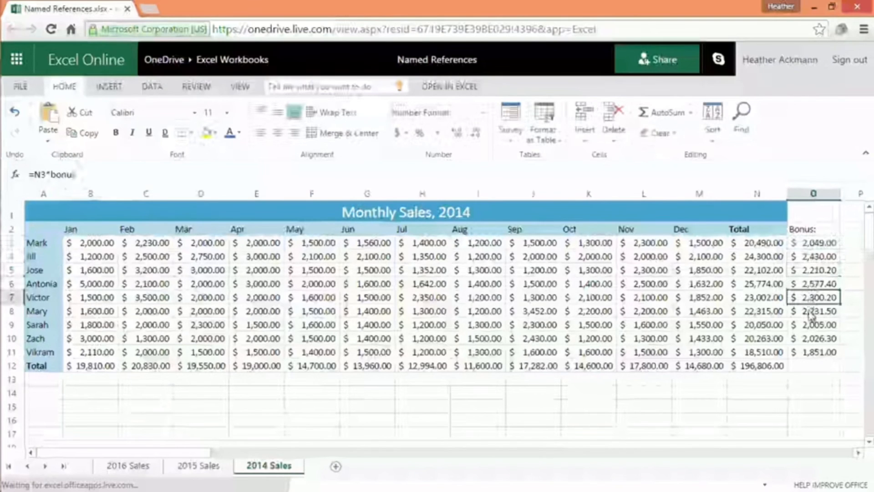
pyautogui.click(811, 314)
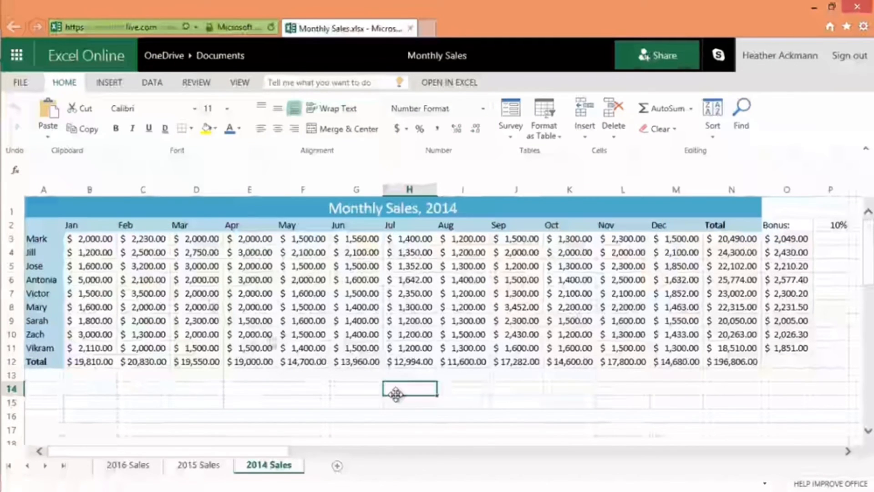
# Insert a 2-D stacked column chart from the sales data in A2:M11, leaving out the totals.
pyautogui.moveTo(59, 228); pyautogui.dragTo(98, 228)
pyautogui.moveTo(167, 248); pyautogui.dragTo(665, 350)
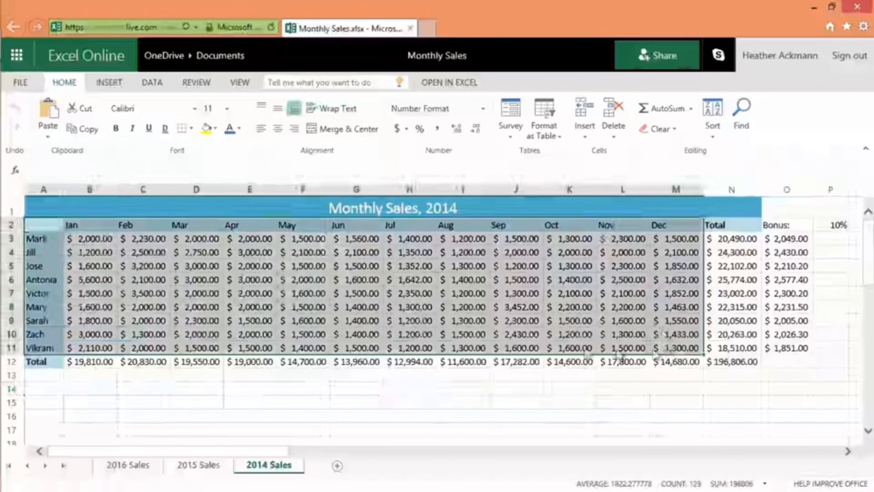
pyautogui.click(109, 83)
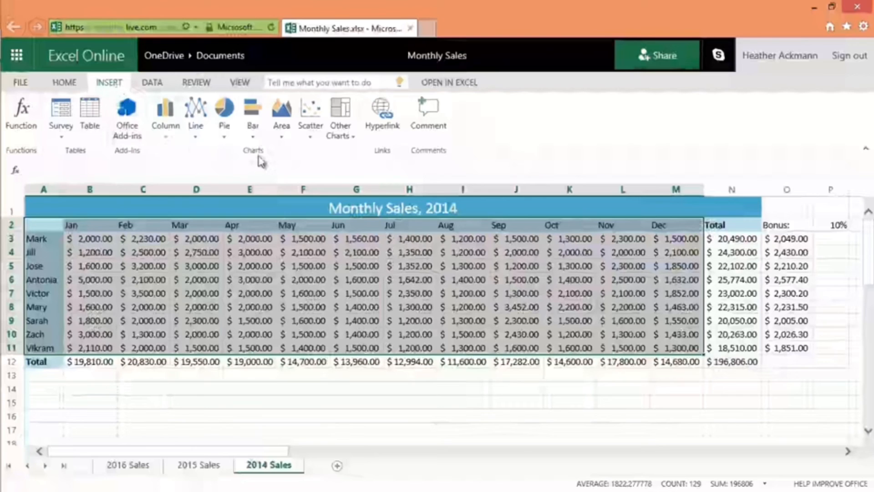
pyautogui.click(173, 139)
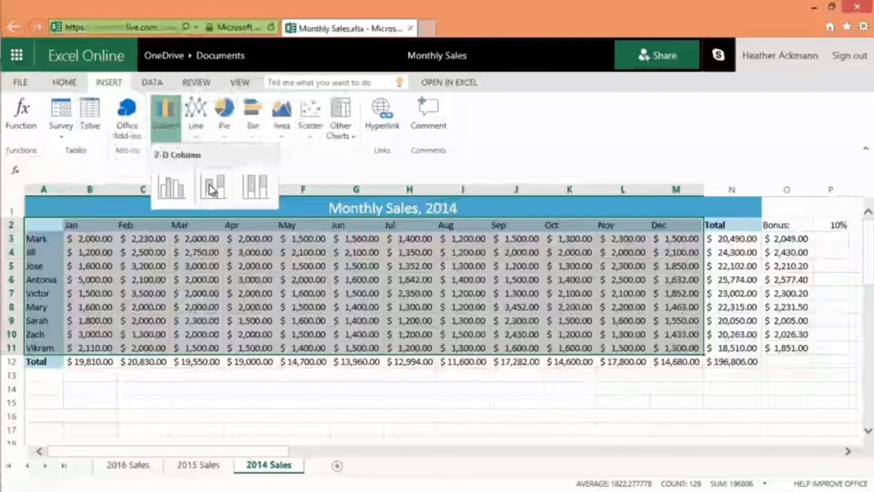
pyautogui.click(197, 129)
pyautogui.click(199, 132)
pyautogui.click(224, 119)
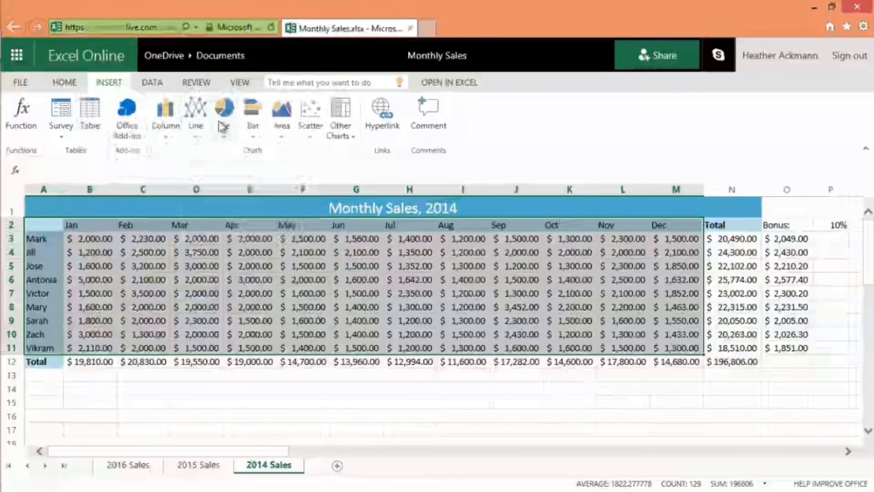
pyautogui.click(253, 129)
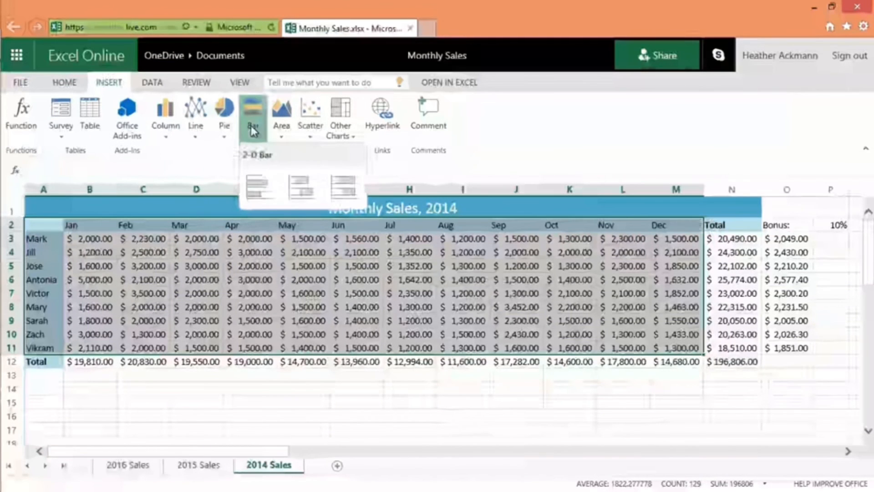
pyautogui.click(281, 127)
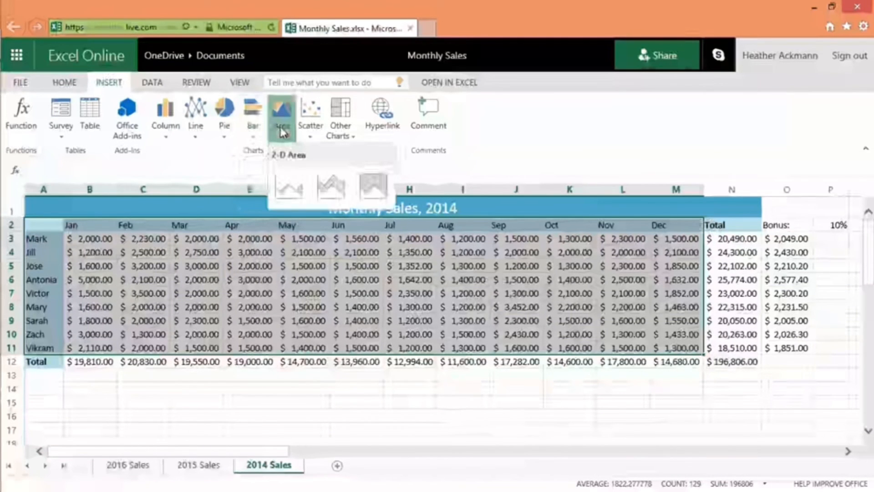
pyautogui.click(337, 132)
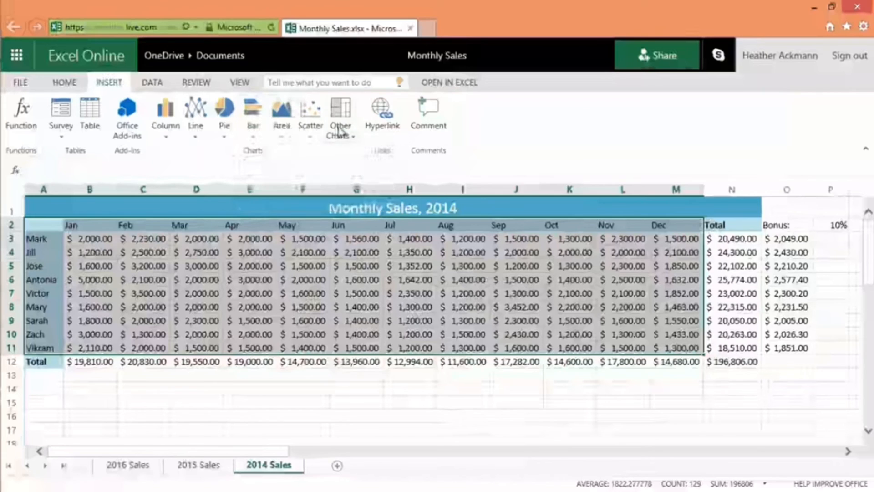
pyautogui.click(230, 154)
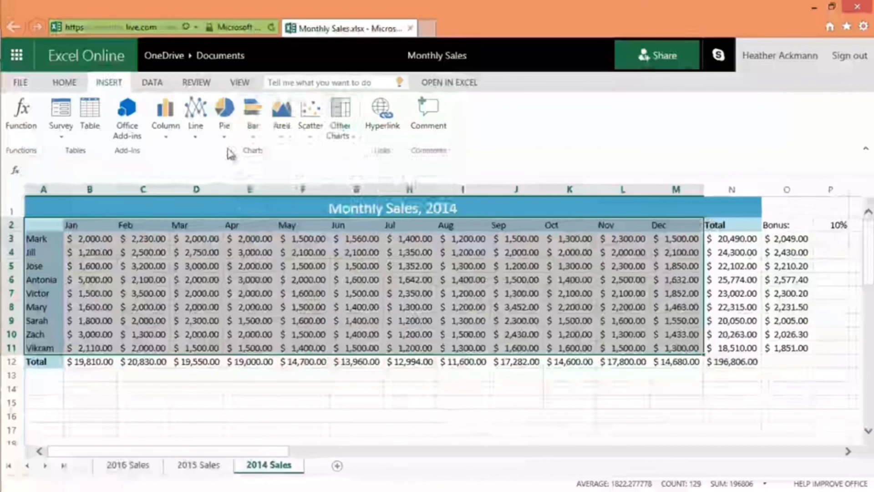
pyautogui.click(165, 136)
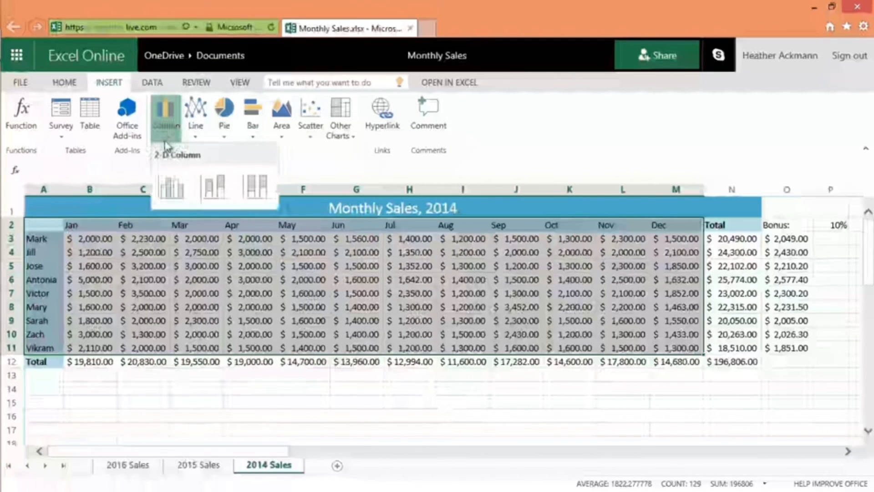
pyautogui.click(213, 187)
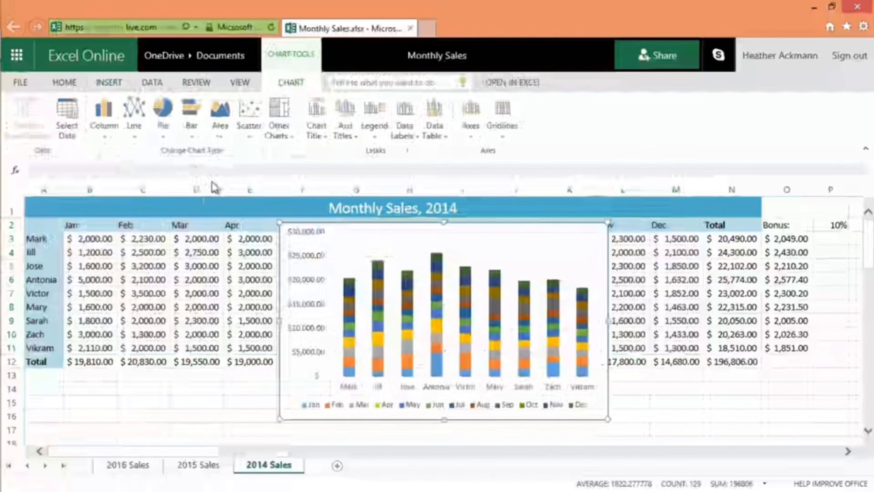
# Reposition and enlarge the chart over the sales data and switch its rows and columns.
pyautogui.moveTo(376, 250); pyautogui.dragTo(278, 244)
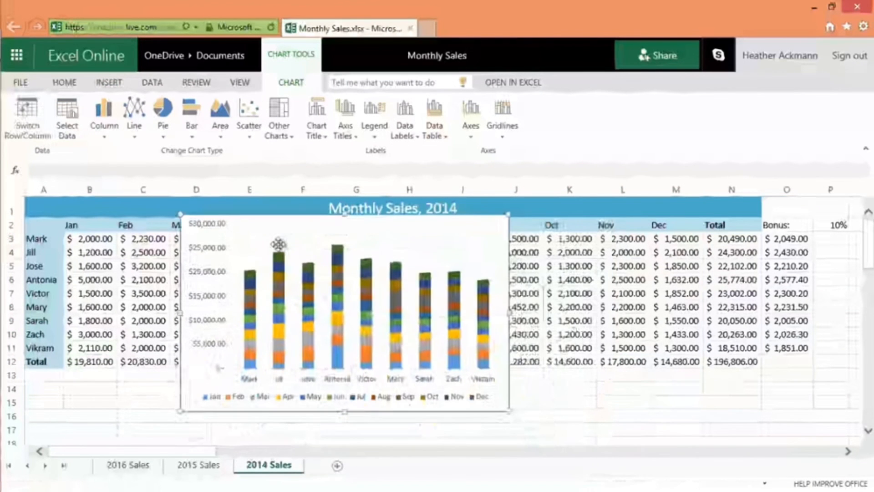
pyautogui.moveTo(180, 213); pyautogui.dragTo(155, 200)
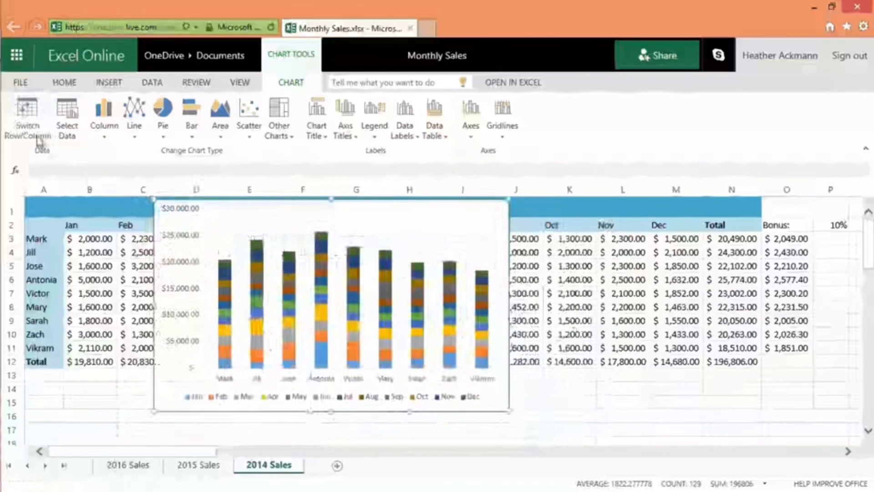
pyautogui.click(26, 121)
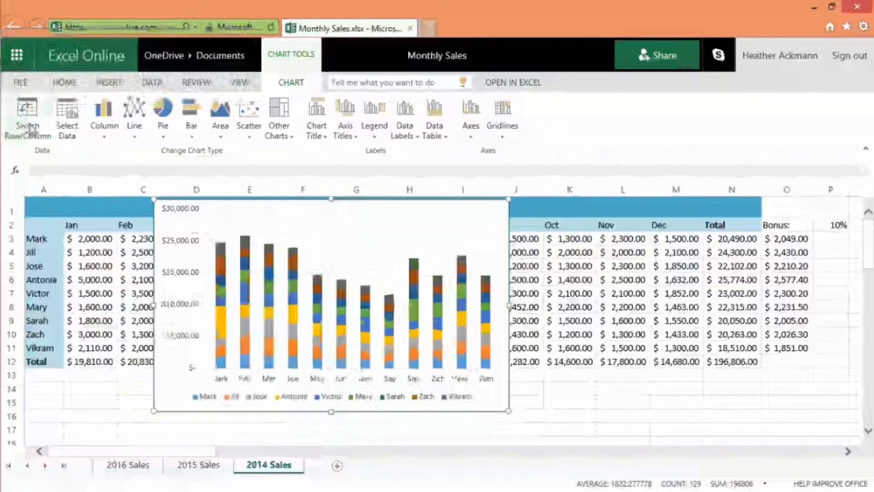
# Check the chart's data selection and change the chart type to 100% stacked column.
pyautogui.click(68, 119)
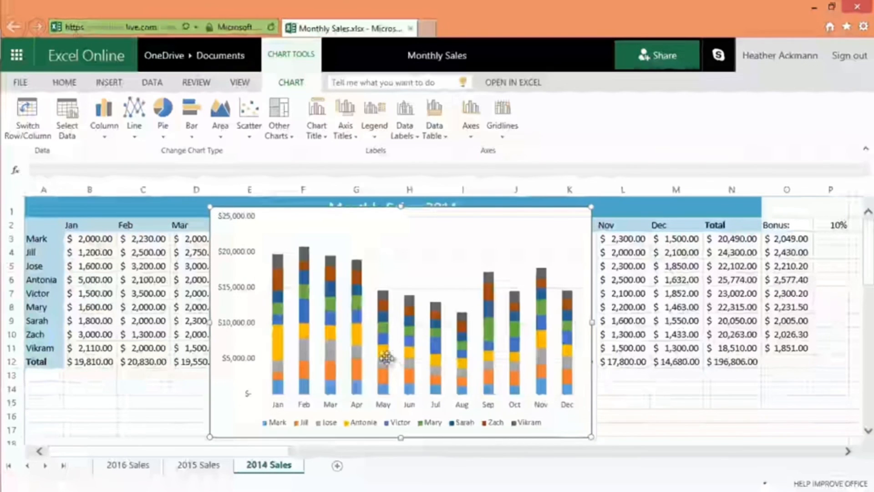
pyautogui.click(97, 129)
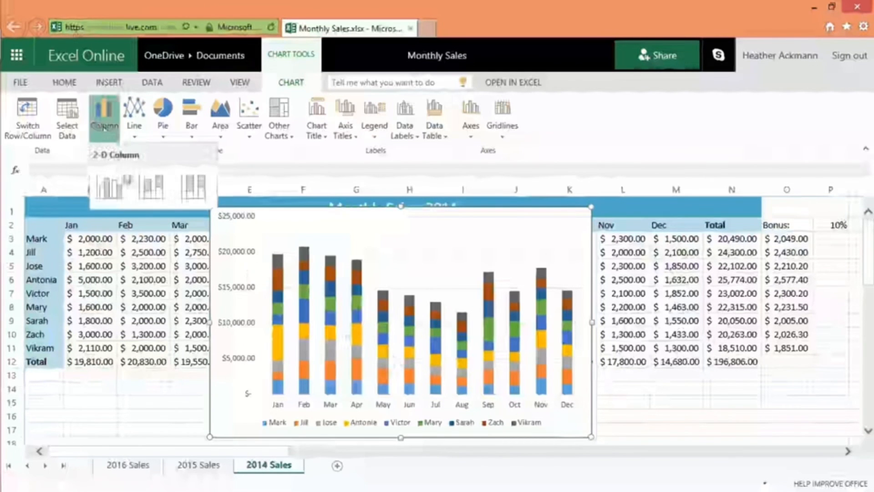
pyautogui.click(194, 187)
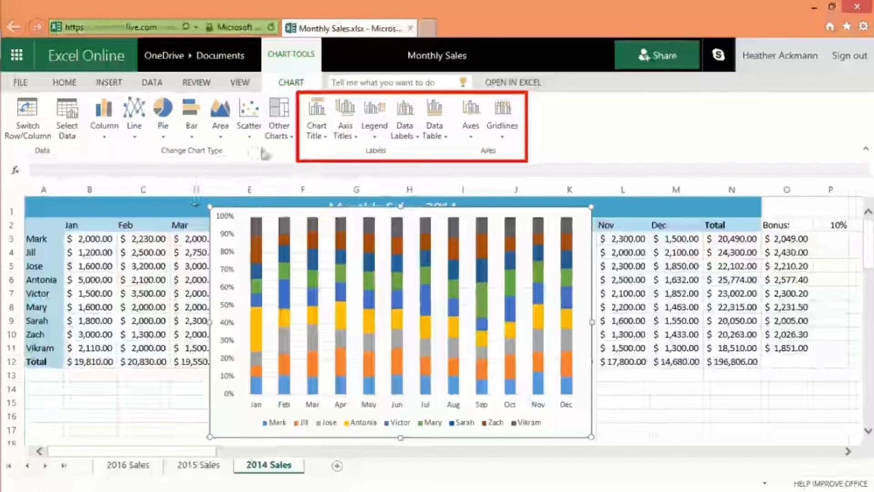
# Add the title "Monthly Sales" above the plot area of the chart.
pyautogui.click(310, 131)
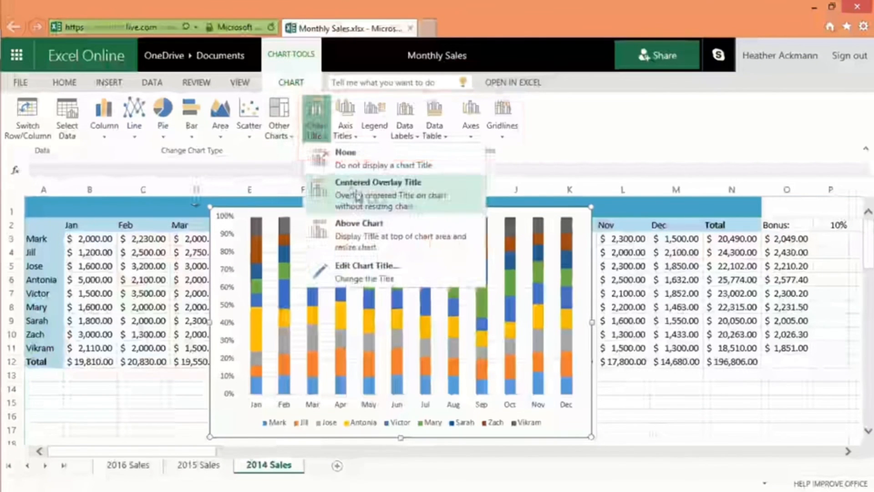
pyautogui.click(389, 194)
pyautogui.write('Monthly Sales 2014')
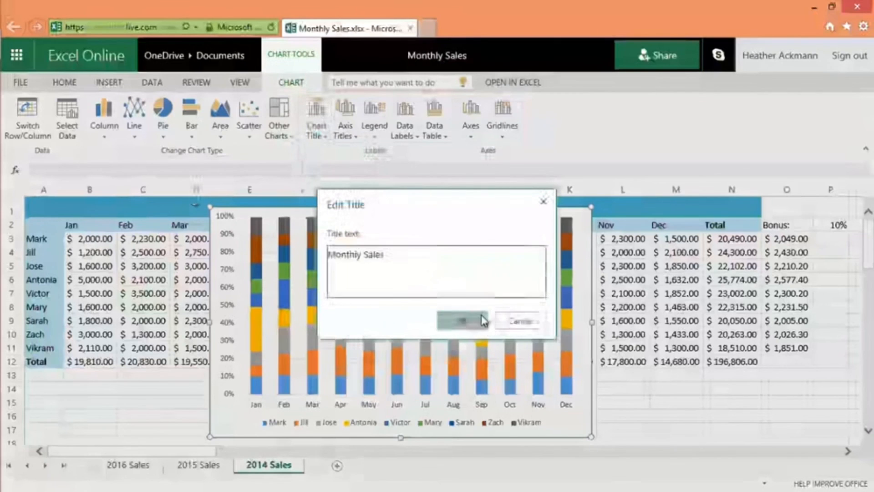
pyautogui.click(478, 320)
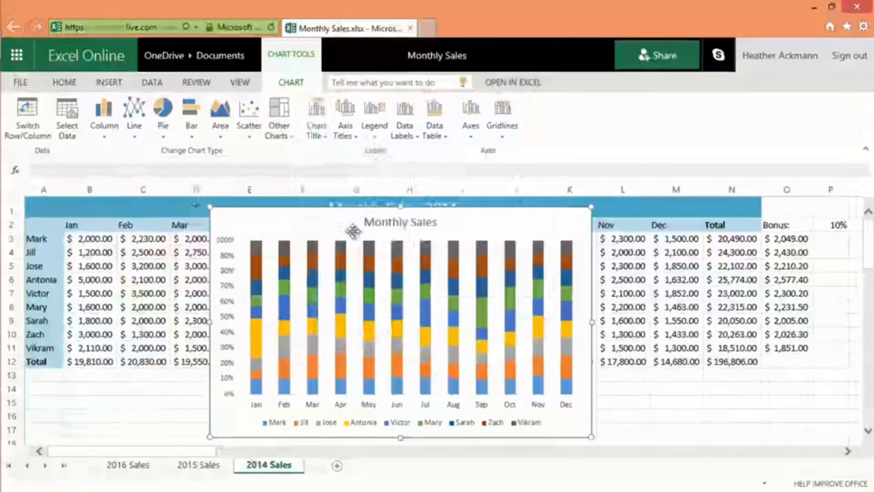
# Review the axis title options and set the chart legend to Overlay Legend at Right.
pyautogui.click(353, 142)
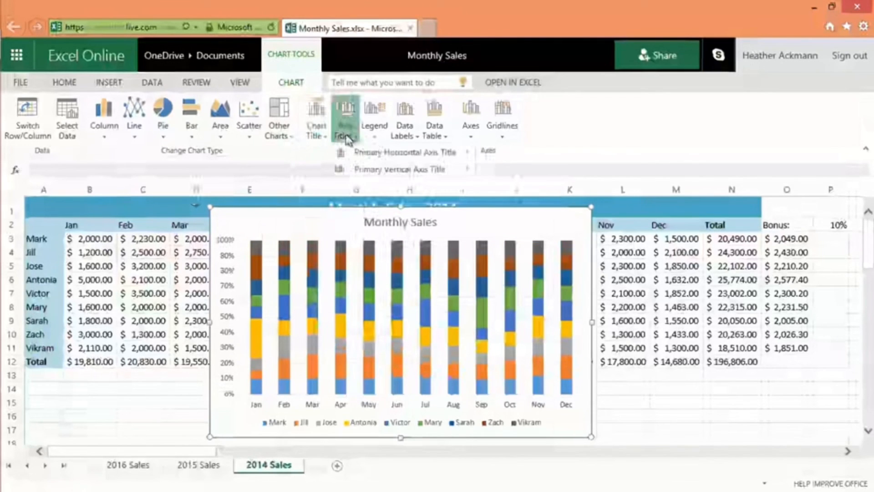
pyautogui.moveTo(364, 153)
pyautogui.moveTo(394, 175)
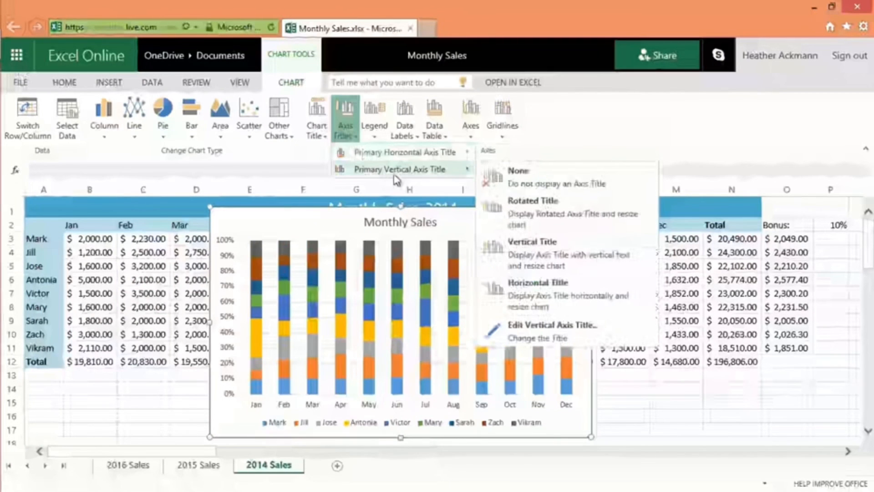
pyautogui.click(375, 125)
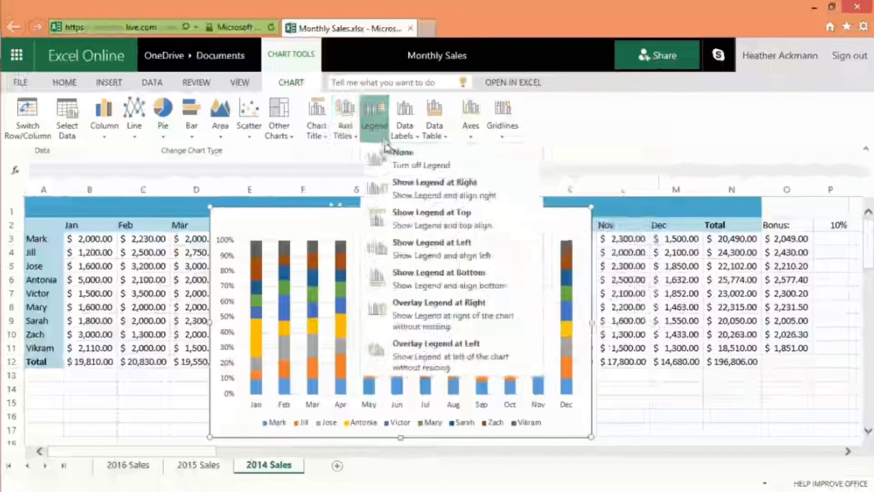
pyautogui.click(473, 302)
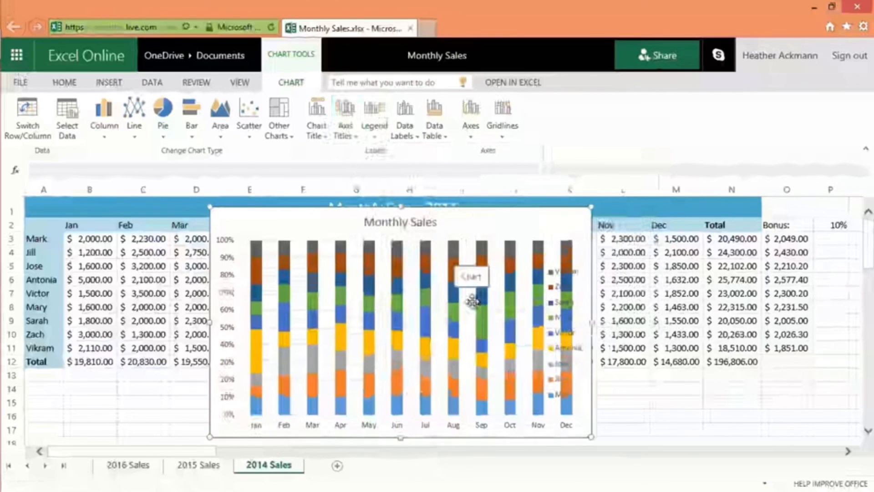
# Show the chart legend at the bottom and review the data label position options.
pyautogui.click(375, 125)
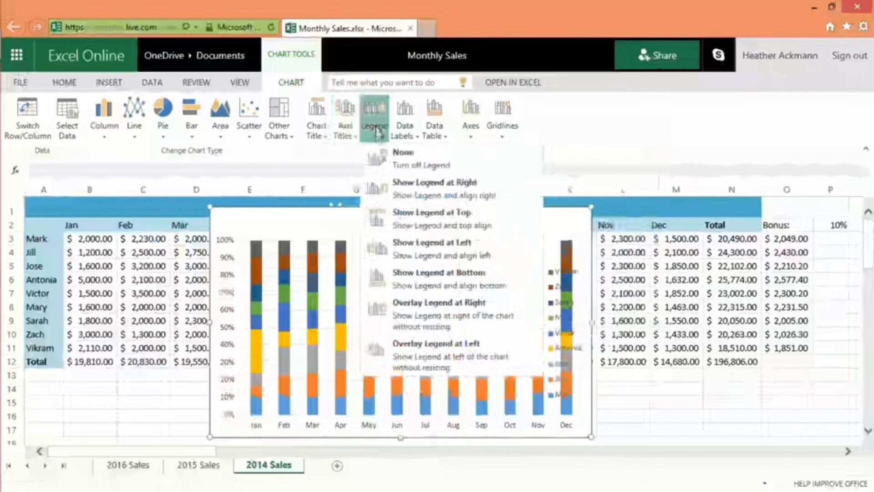
pyautogui.click(423, 274)
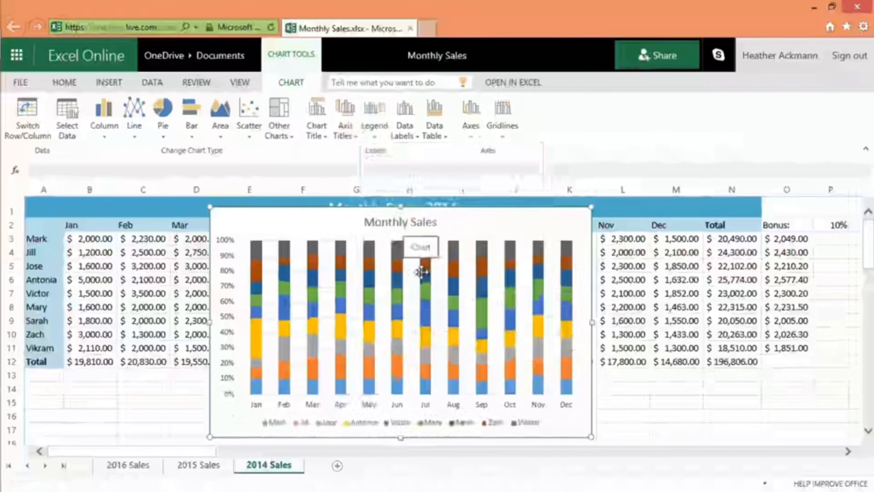
pyautogui.click(404, 122)
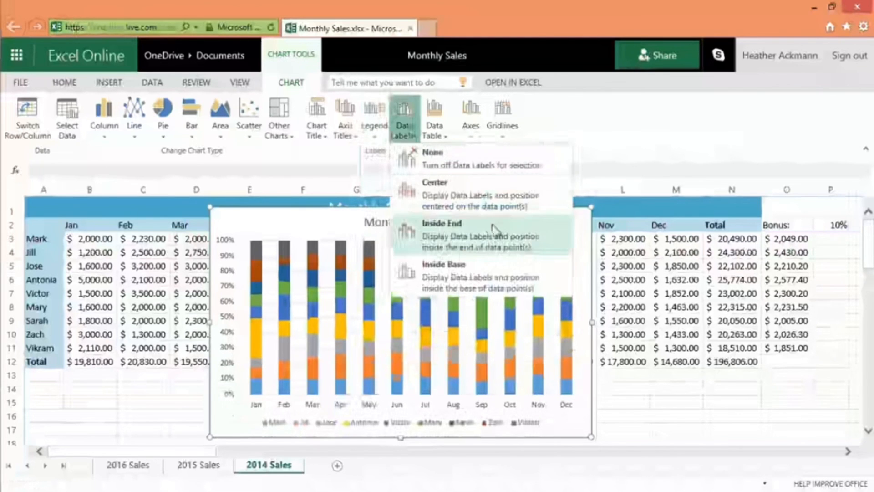
pyautogui.click(492, 224)
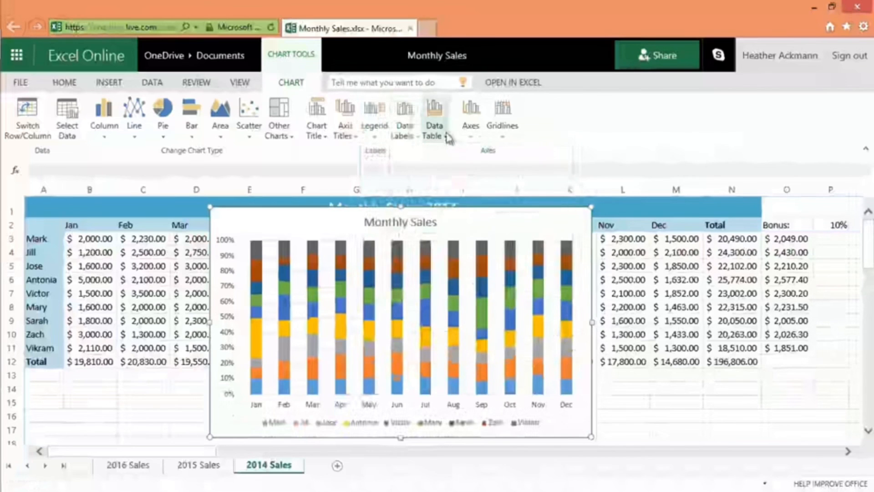
# Review the data table, axes and vertical gridline options available for the Monthly Sales chart.
pyautogui.click(447, 137)
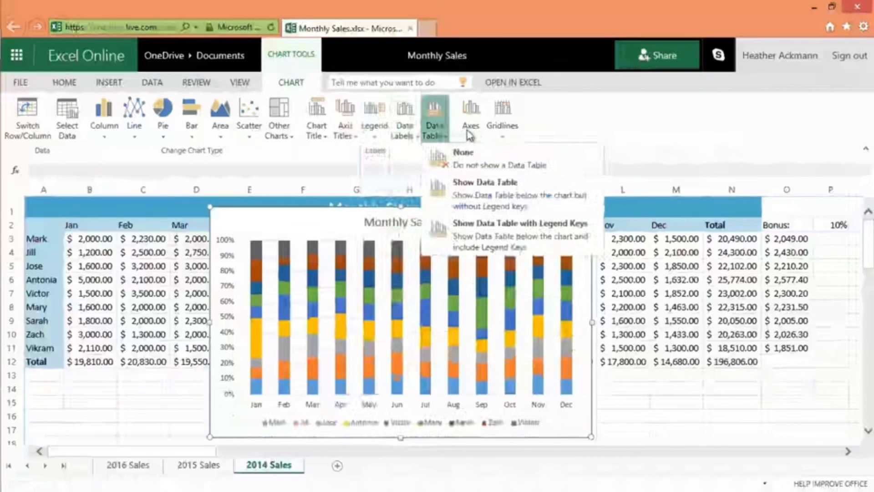
pyautogui.click(469, 132)
pyautogui.moveTo(486, 152)
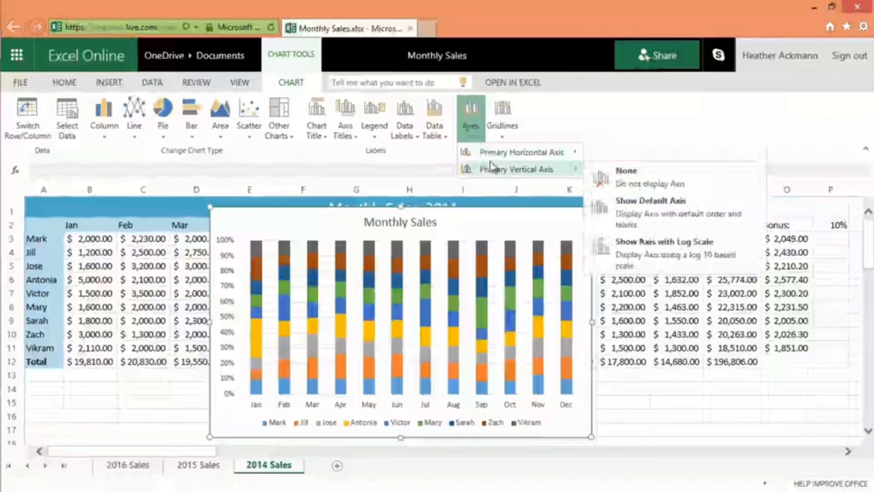
pyautogui.click(503, 123)
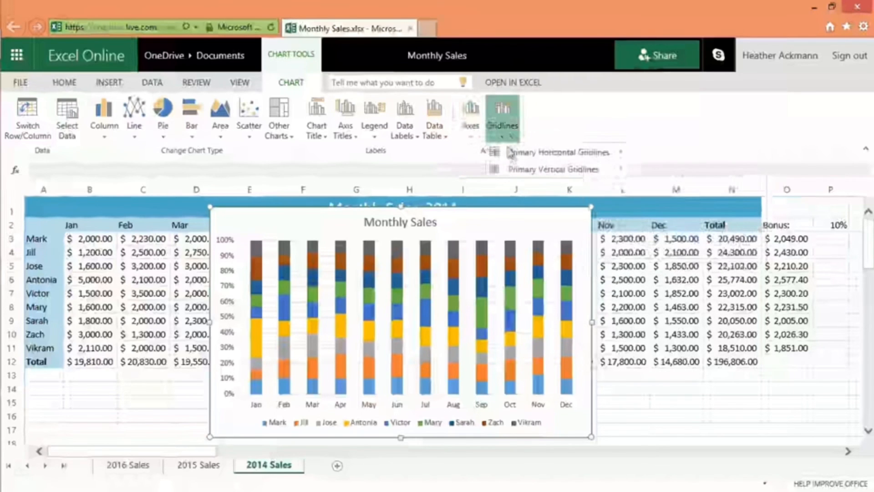
pyautogui.moveTo(517, 167)
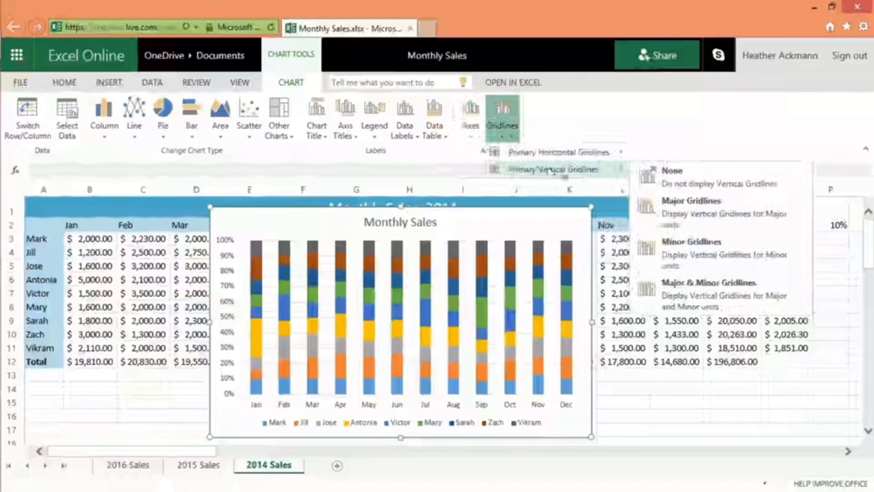
pyautogui.click(677, 247)
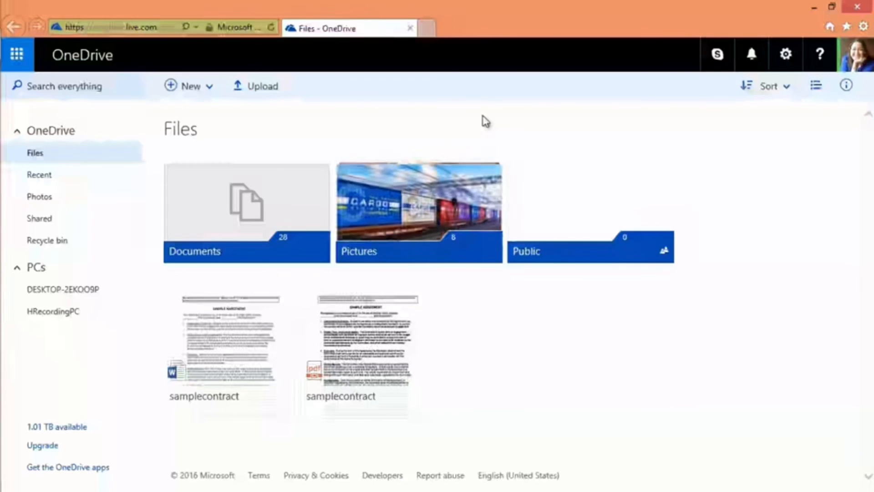
# Create an Excel survey titled "Course Survey" with the description "Please fill out the questions below describing how you are enjoying the course so far.".
pyautogui.click(209, 89)
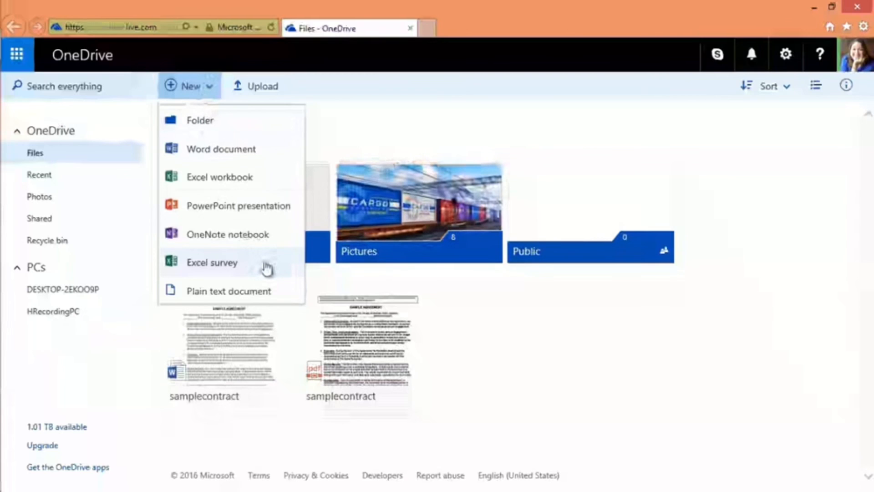
pyautogui.click(267, 269)
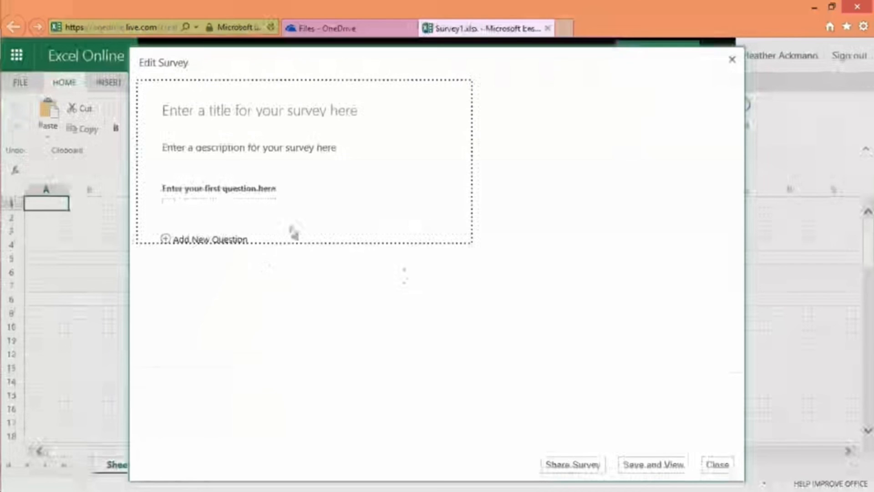
pyautogui.click(332, 117)
pyautogui.write('Course Survey')
pyautogui.click(285, 150)
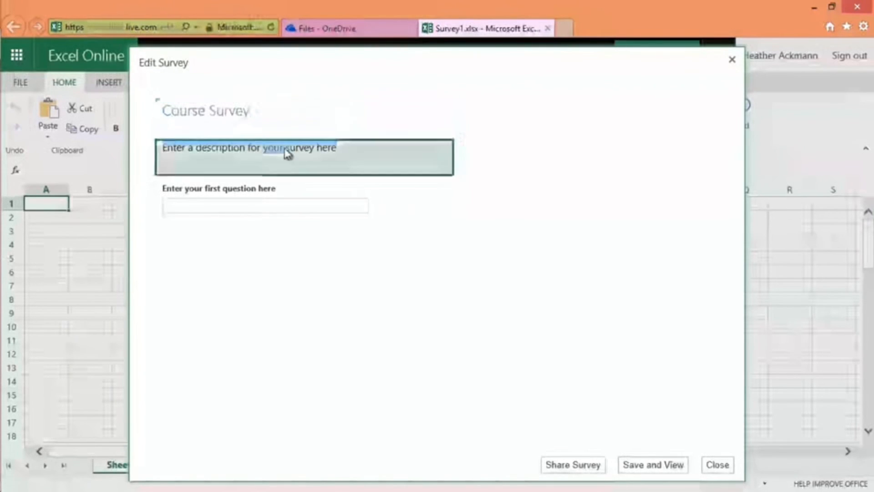
pyautogui.write('Please fill out the questions below describing how you are enjoying the course so far')
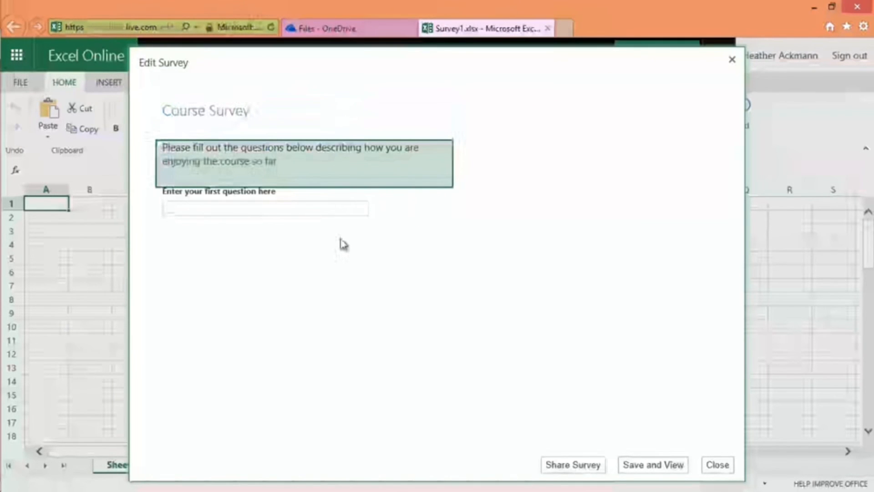
# Set the text of the first survey question to "Are you enjoying the course so far?".
pyautogui.click(324, 214)
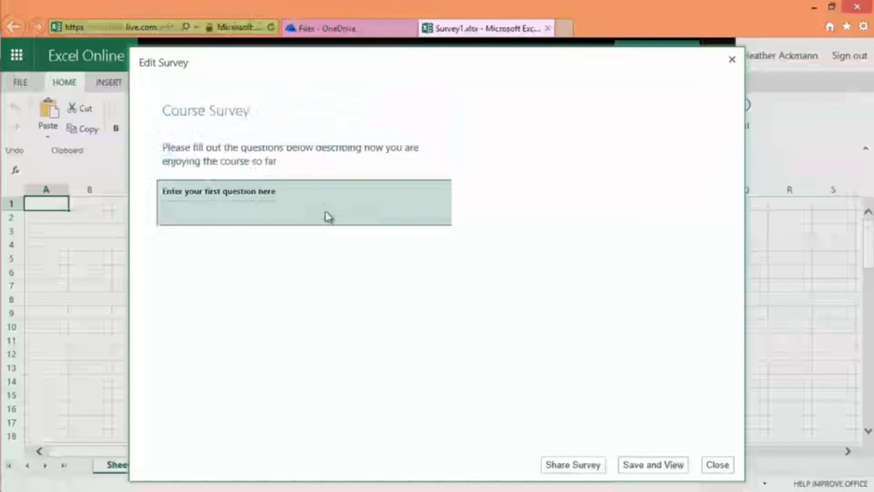
pyautogui.click(325, 212)
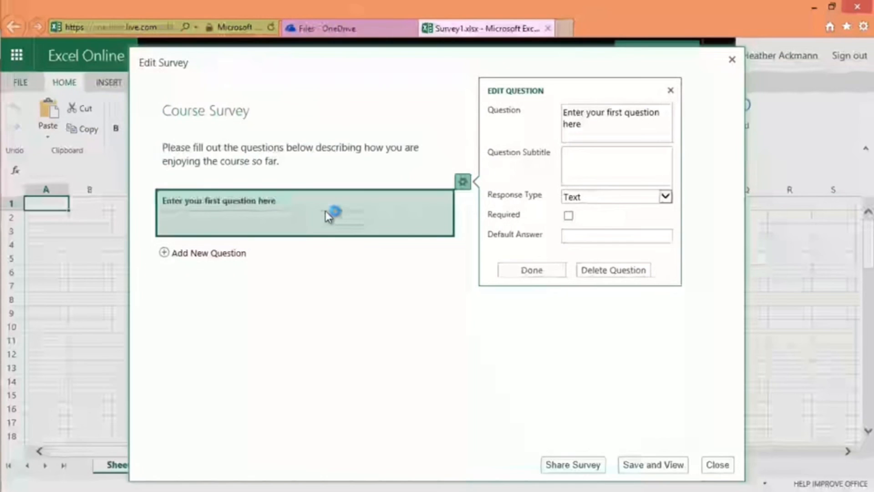
pyautogui.tripleClick(596, 128)
pyautogui.write('Are you enjoying the course so far?')
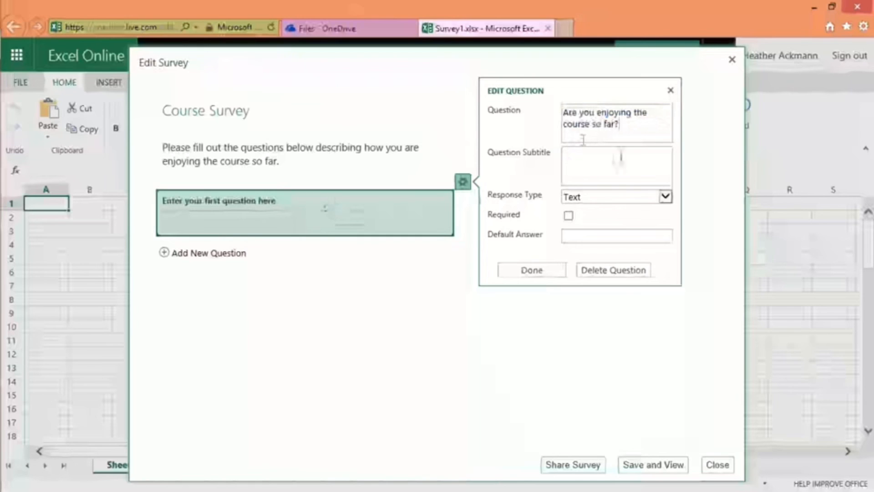
# Give the course enjoyment question a Yes/No response type and make it required with the default value Yes.
pyautogui.click(626, 201)
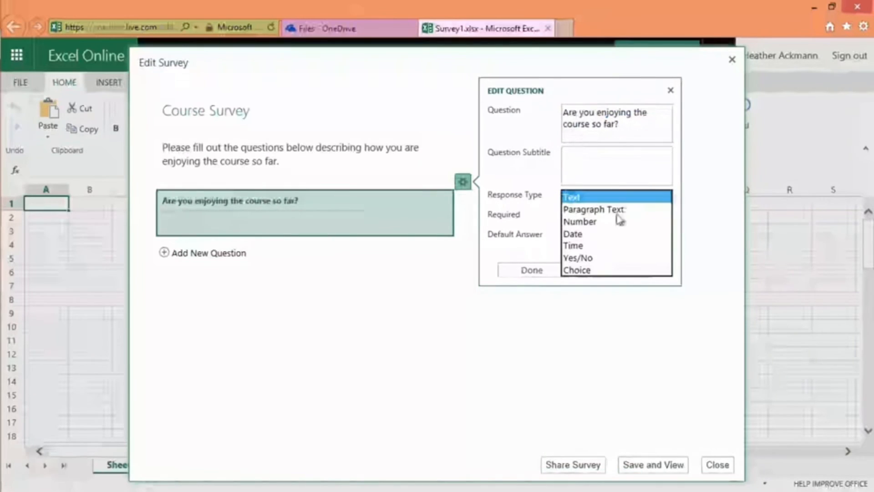
pyautogui.click(630, 257)
pyautogui.click(568, 215)
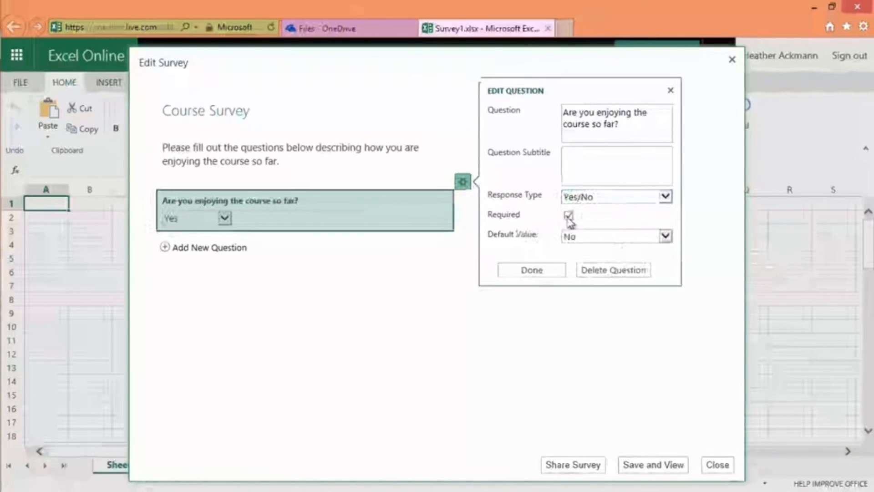
pyautogui.click(592, 237)
pyautogui.click(592, 224)
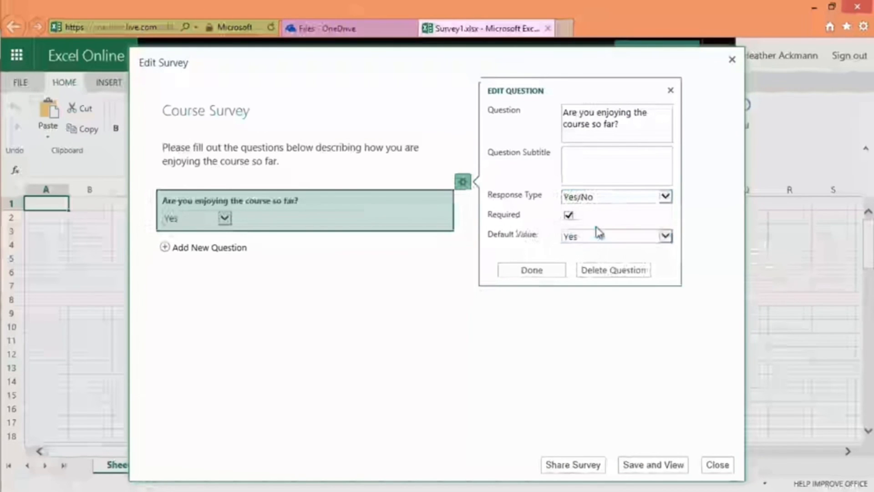
pyautogui.click(552, 270)
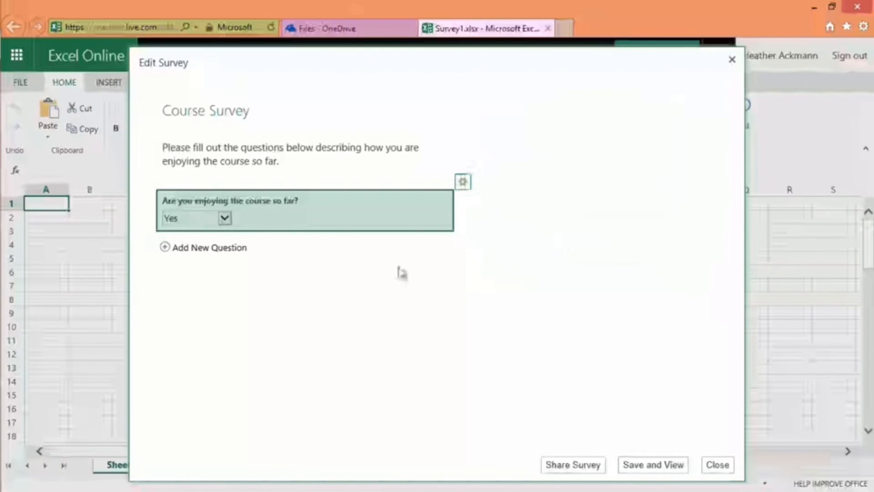
# Add a choice question rating the instructor with options Fantastic, Great, Good and Boring, defaulting to Fantastic, and save and view the survey.
pyautogui.click(216, 247)
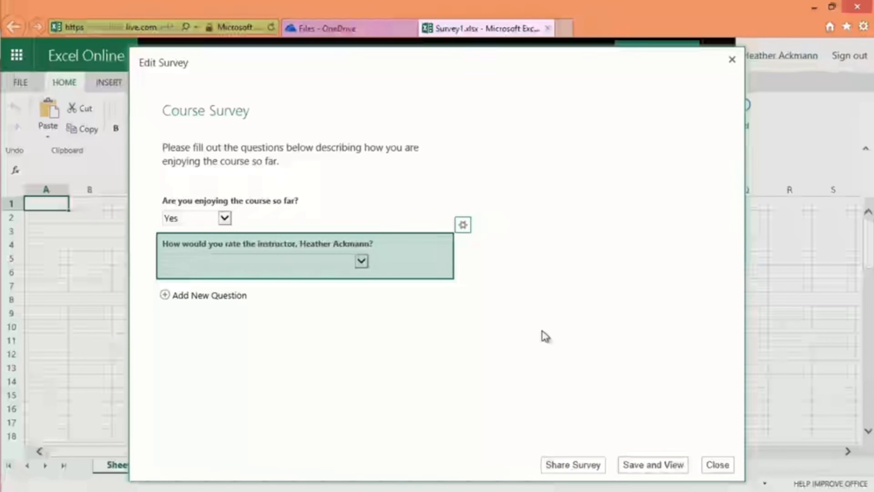
pyautogui.click(660, 467)
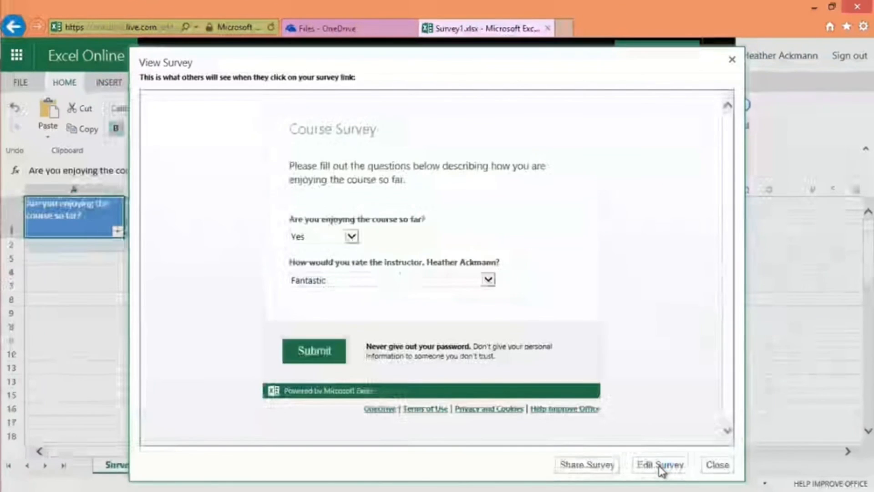
# Check the answer choices of the instructor rating and course enjoyment questions in the survey preview.
pyautogui.click(488, 280)
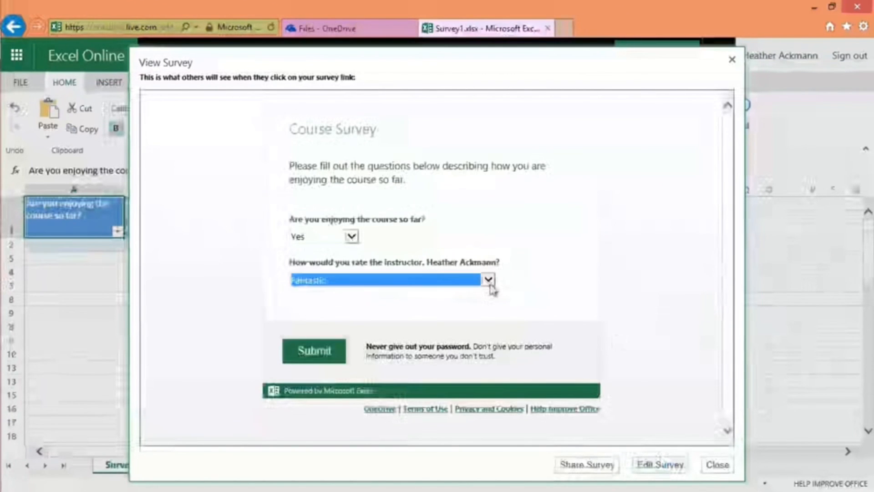
pyautogui.click(491, 283)
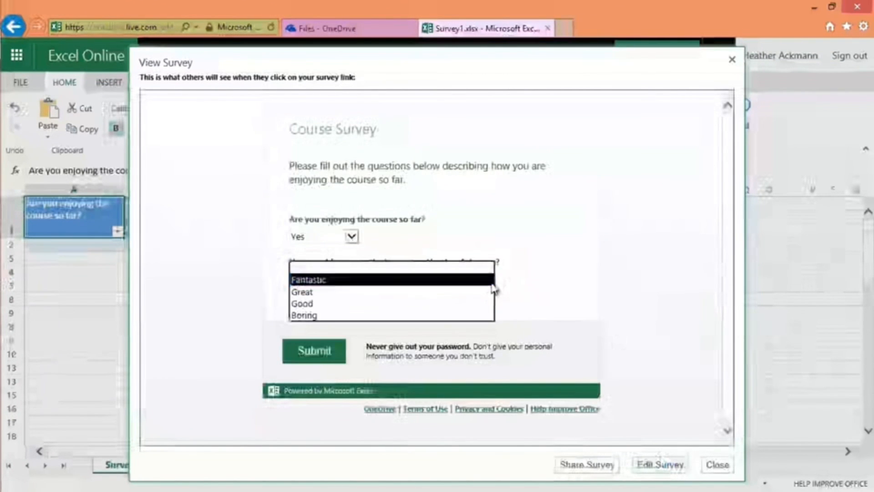
pyautogui.click(351, 236)
pyautogui.click(356, 246)
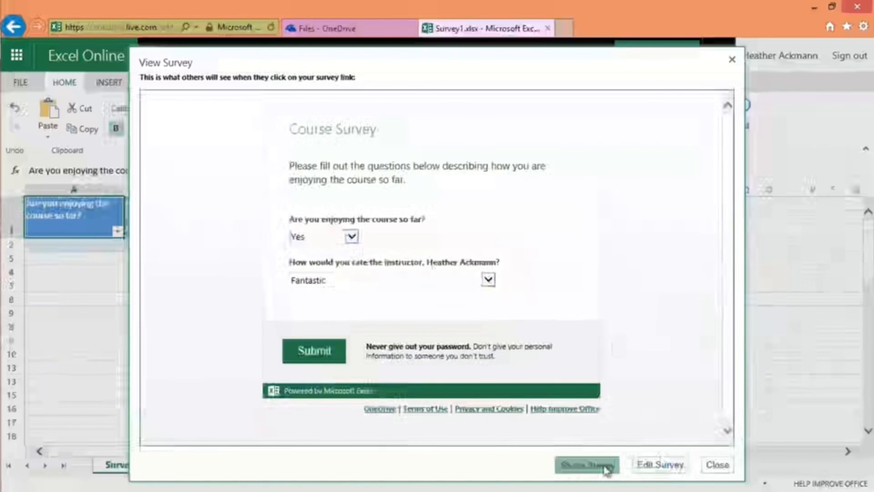
# Share the survey by creating a link for respondents and shorten that link.
pyautogui.click(605, 464)
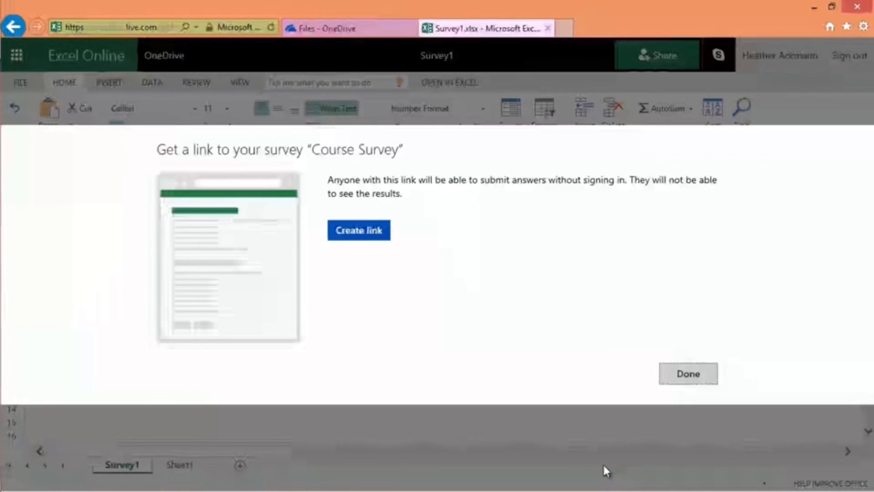
pyautogui.click(383, 230)
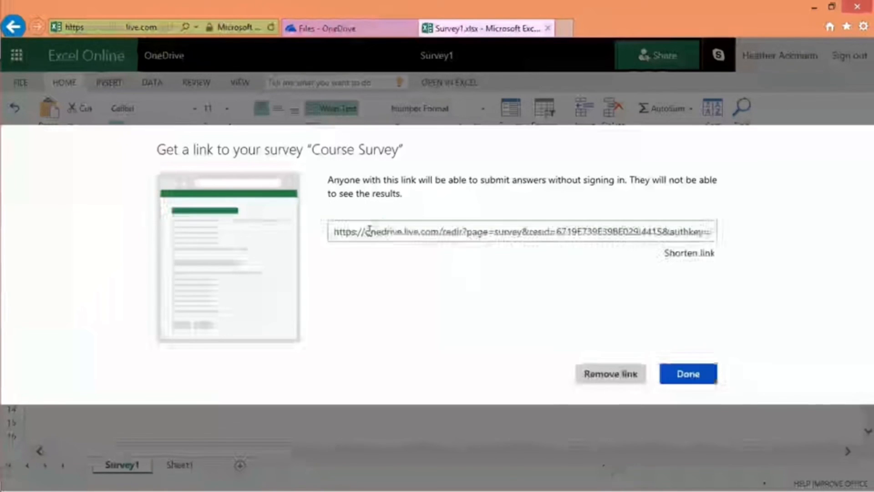
pyautogui.click(701, 253)
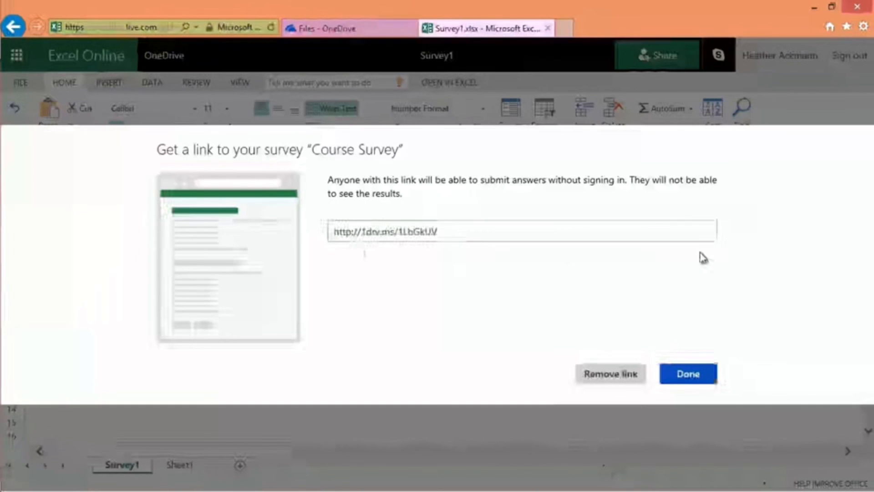